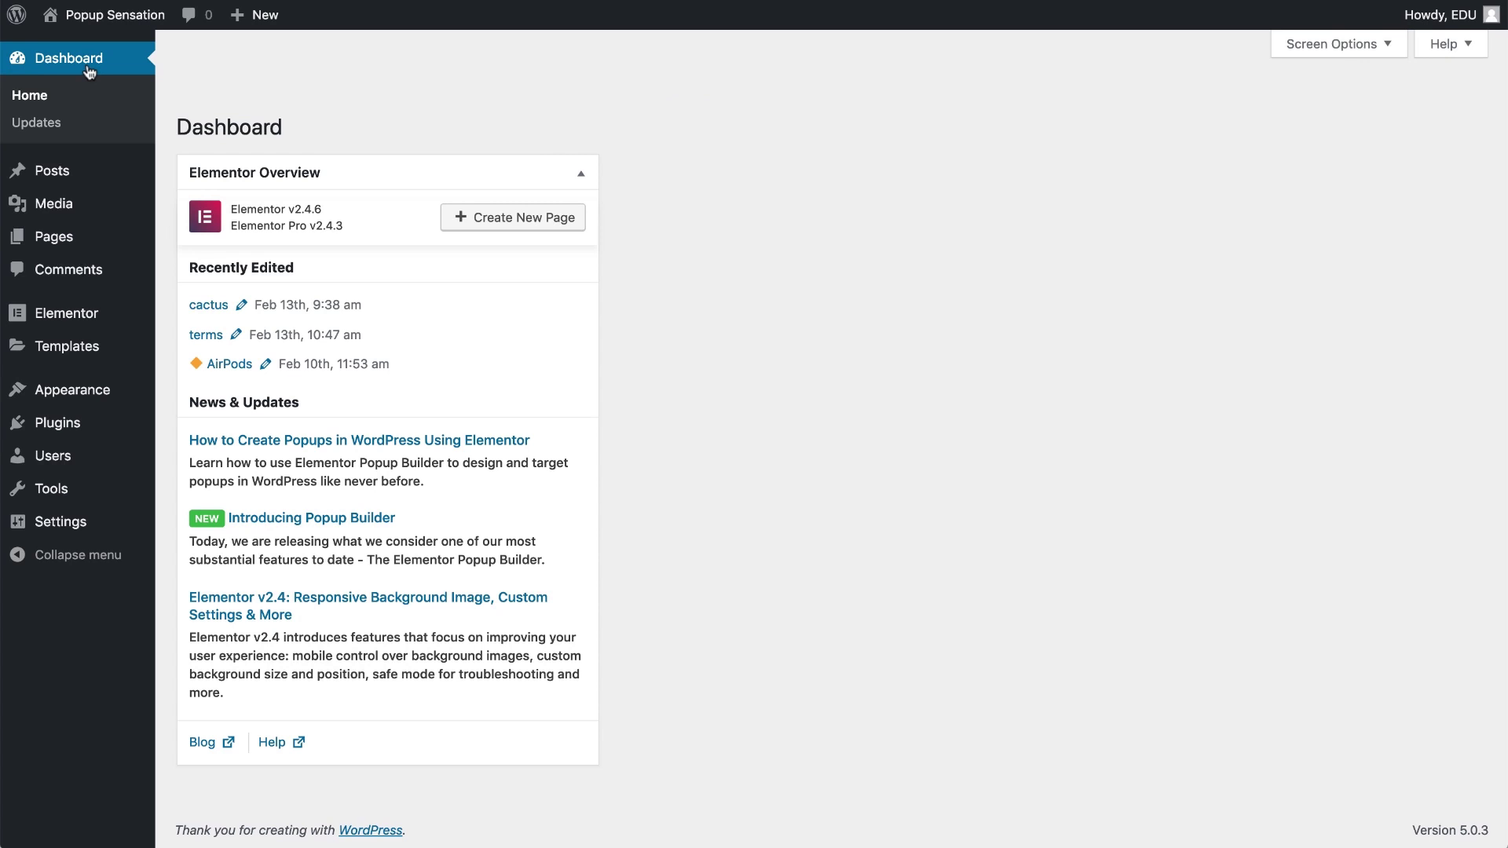
- Create a new Elementor popup template named cactus popup
{"action": "key", "text": "ctrl+e"}
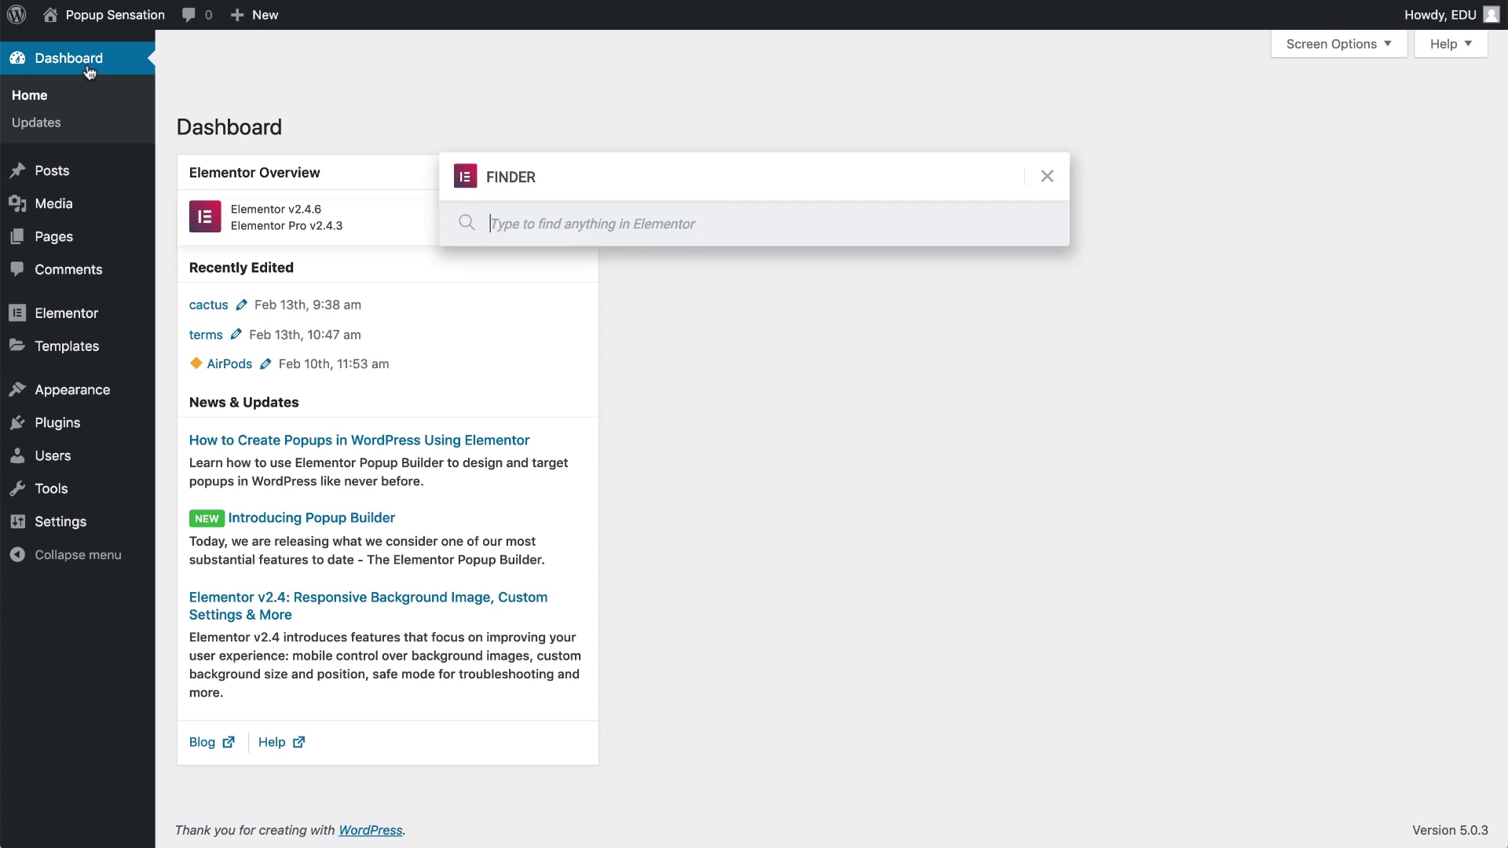
{"action": "type", "text": "add new popup"}
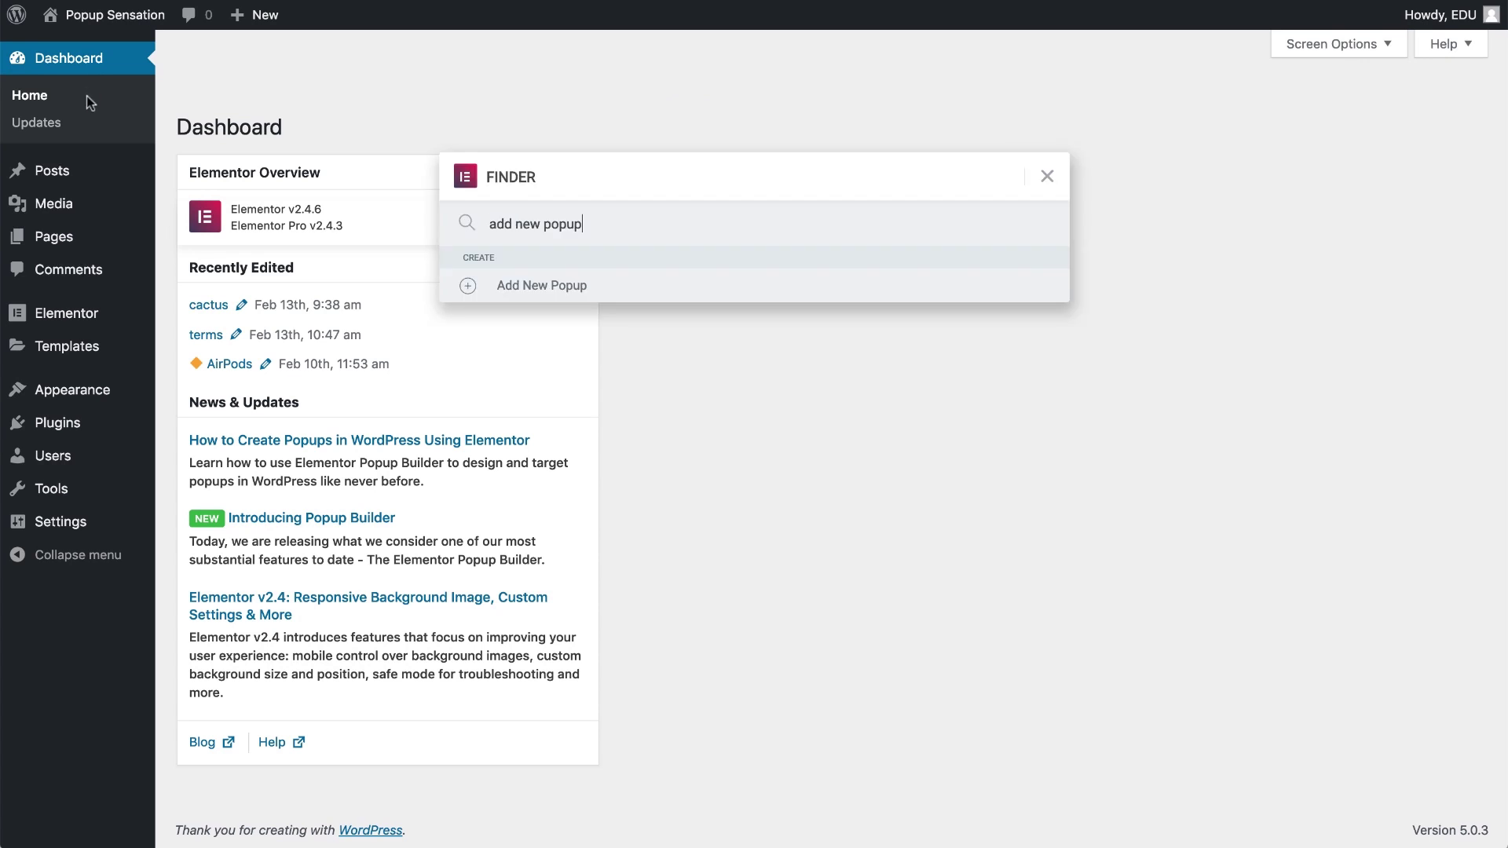
{"action": "left_click", "coordinate": [495, 303]}
{"action": "type", "text": "cactus popup"}
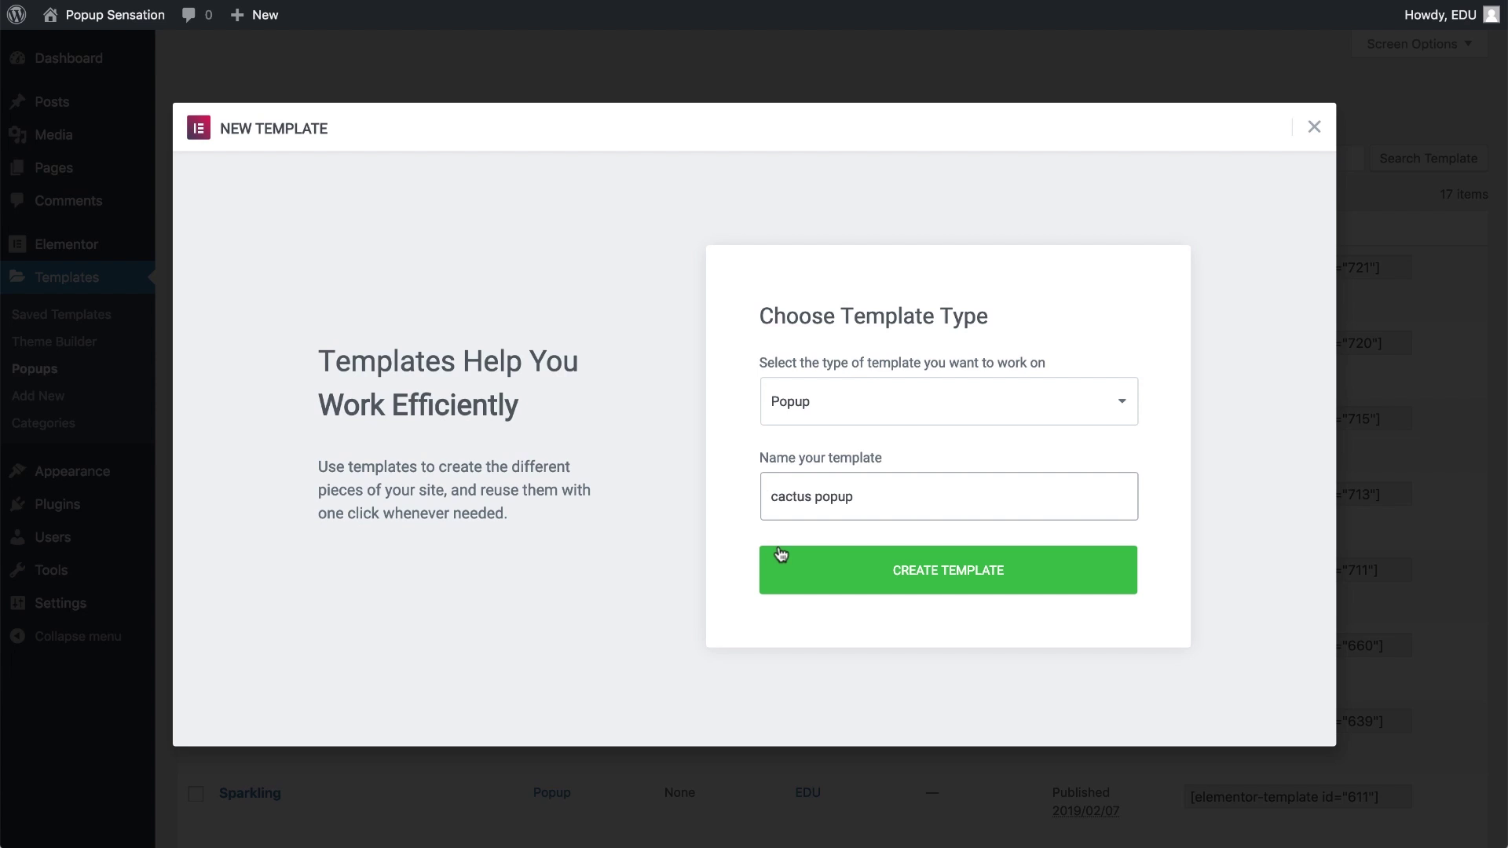
{"action": "left_click", "coordinate": [784, 565]}
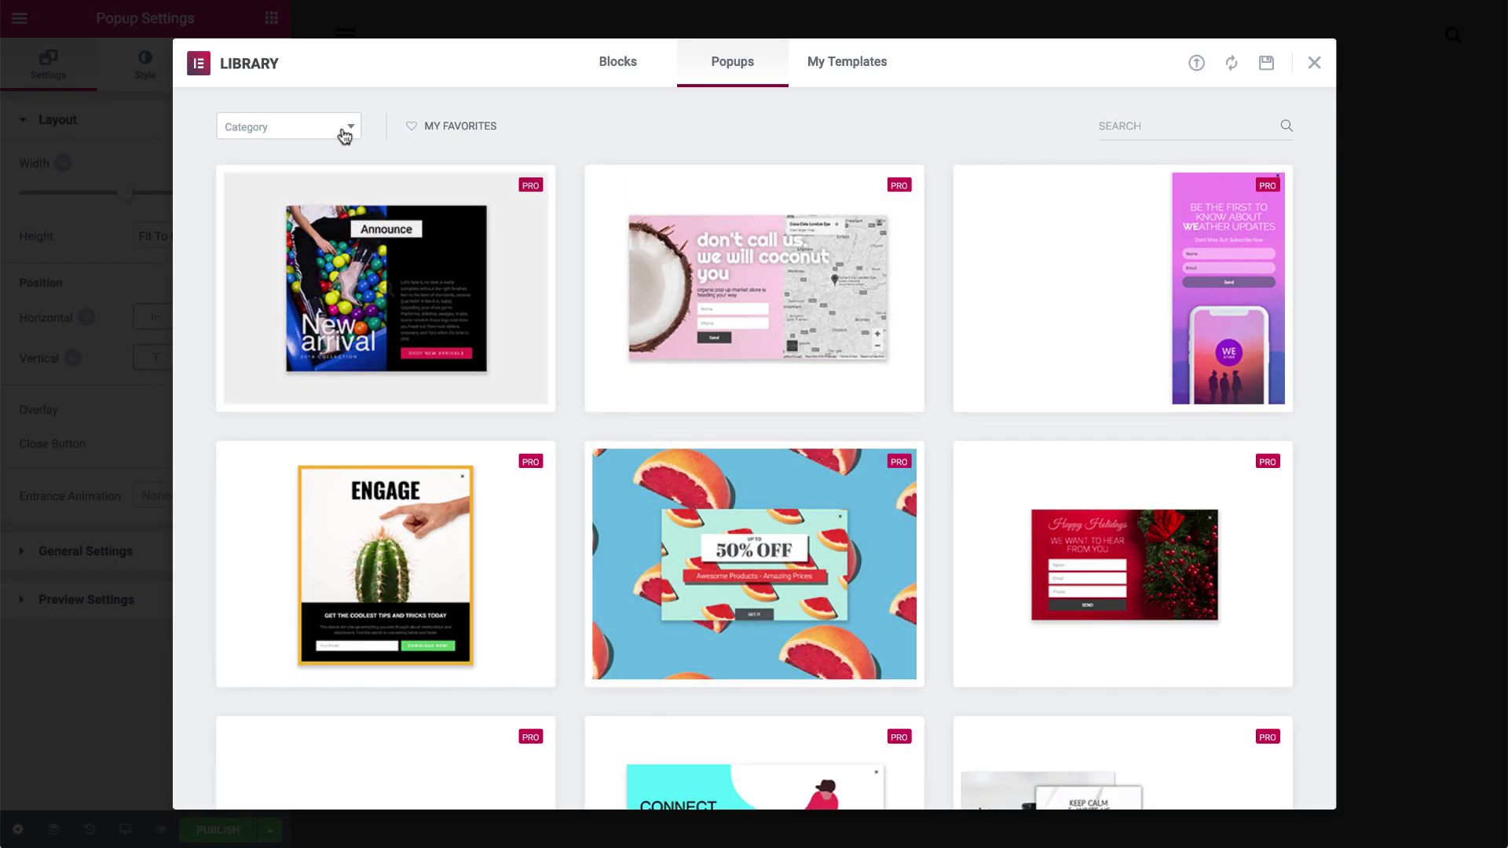
- Browse the popup library by the Classic, Fly-In, Full Screen, Hello Bar and Slide-In categories
{"action": "left_click", "coordinate": [344, 134]}
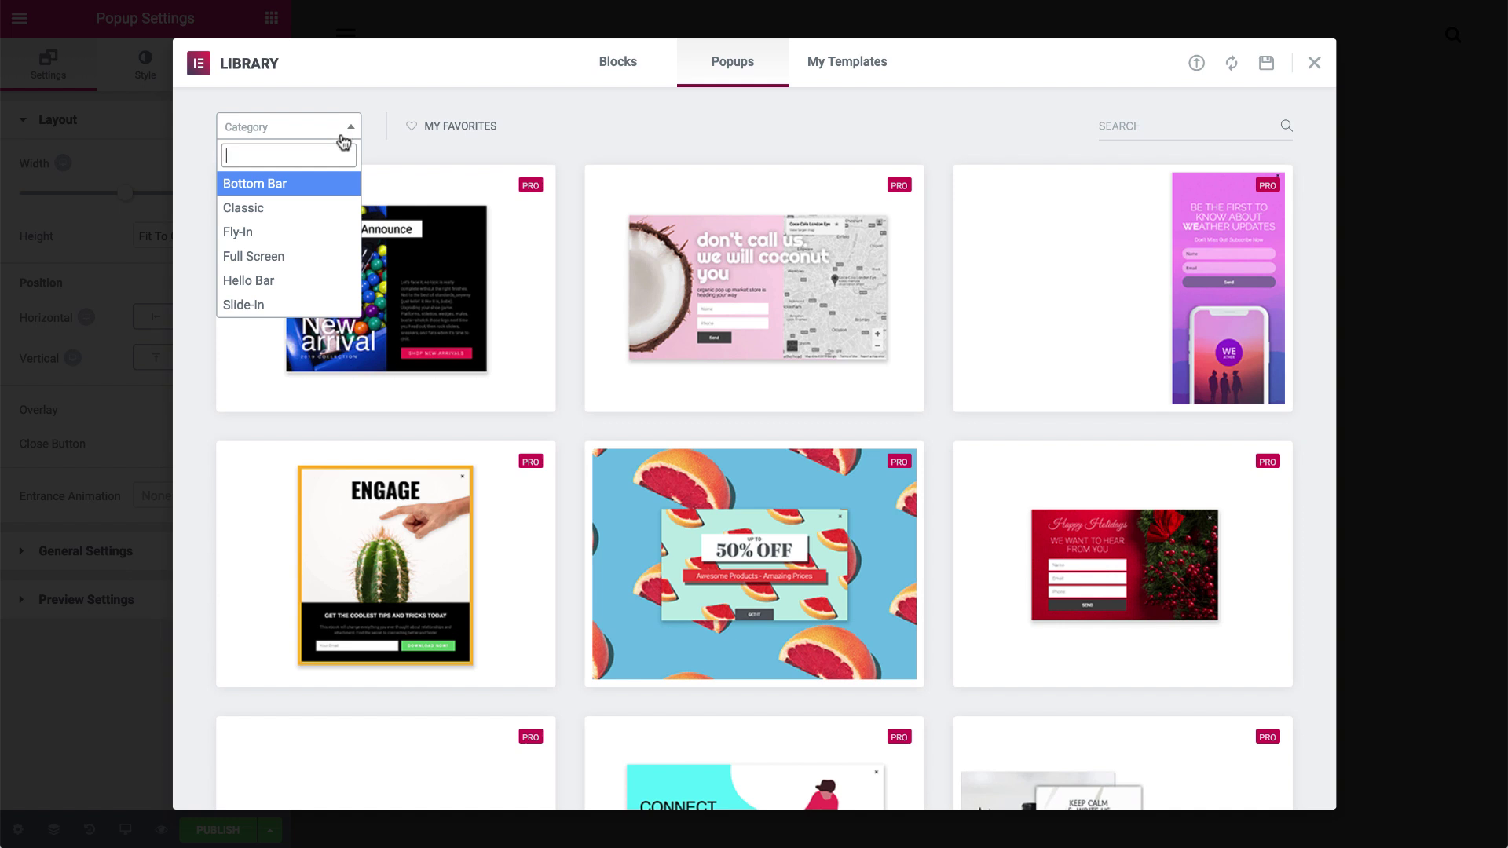
{"action": "left_click", "coordinate": [330, 208]}
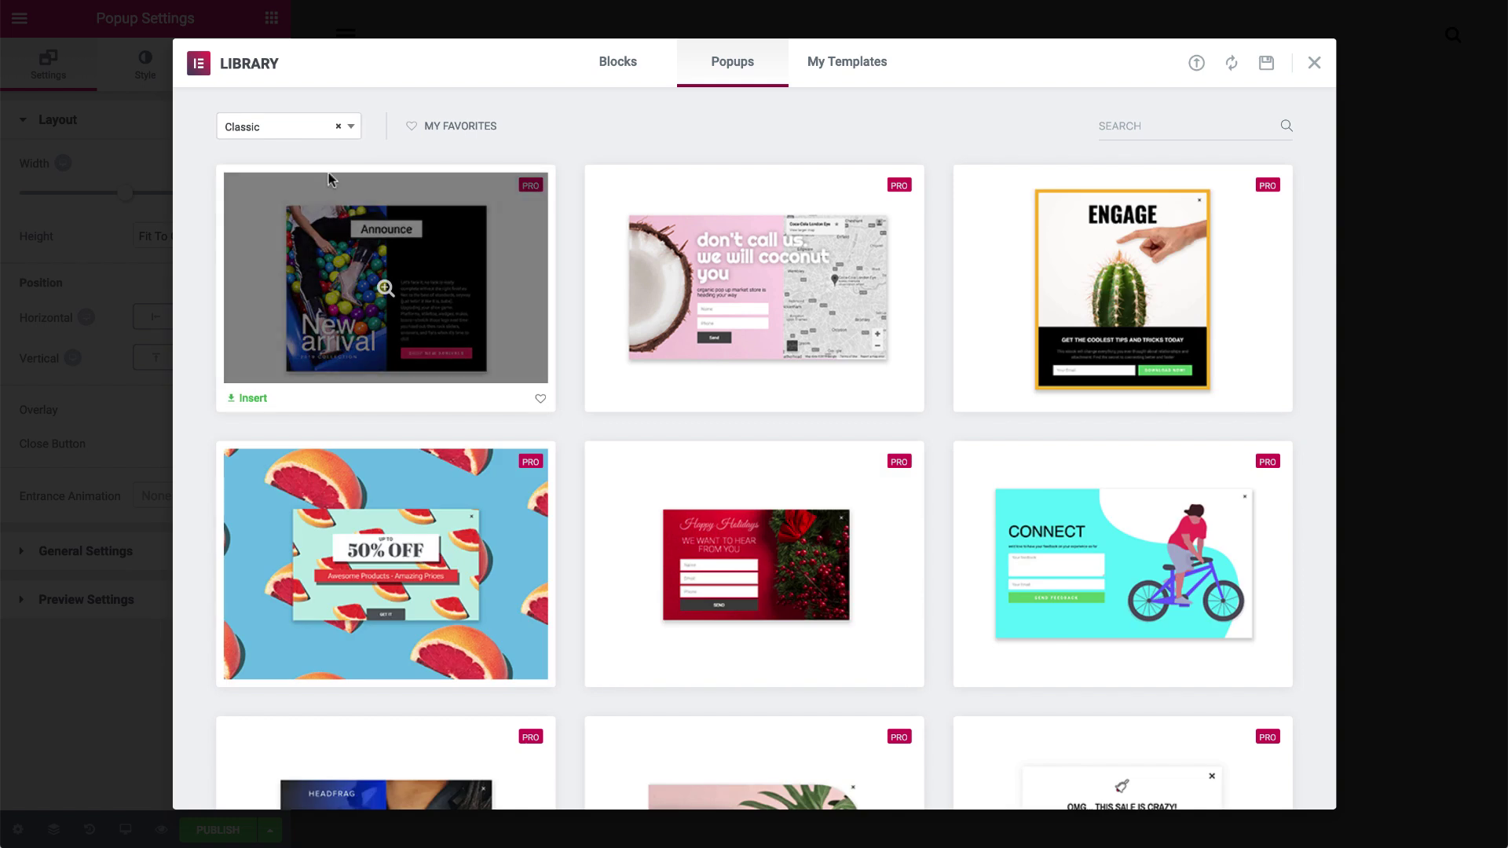
{"action": "left_click", "coordinate": [354, 128]}
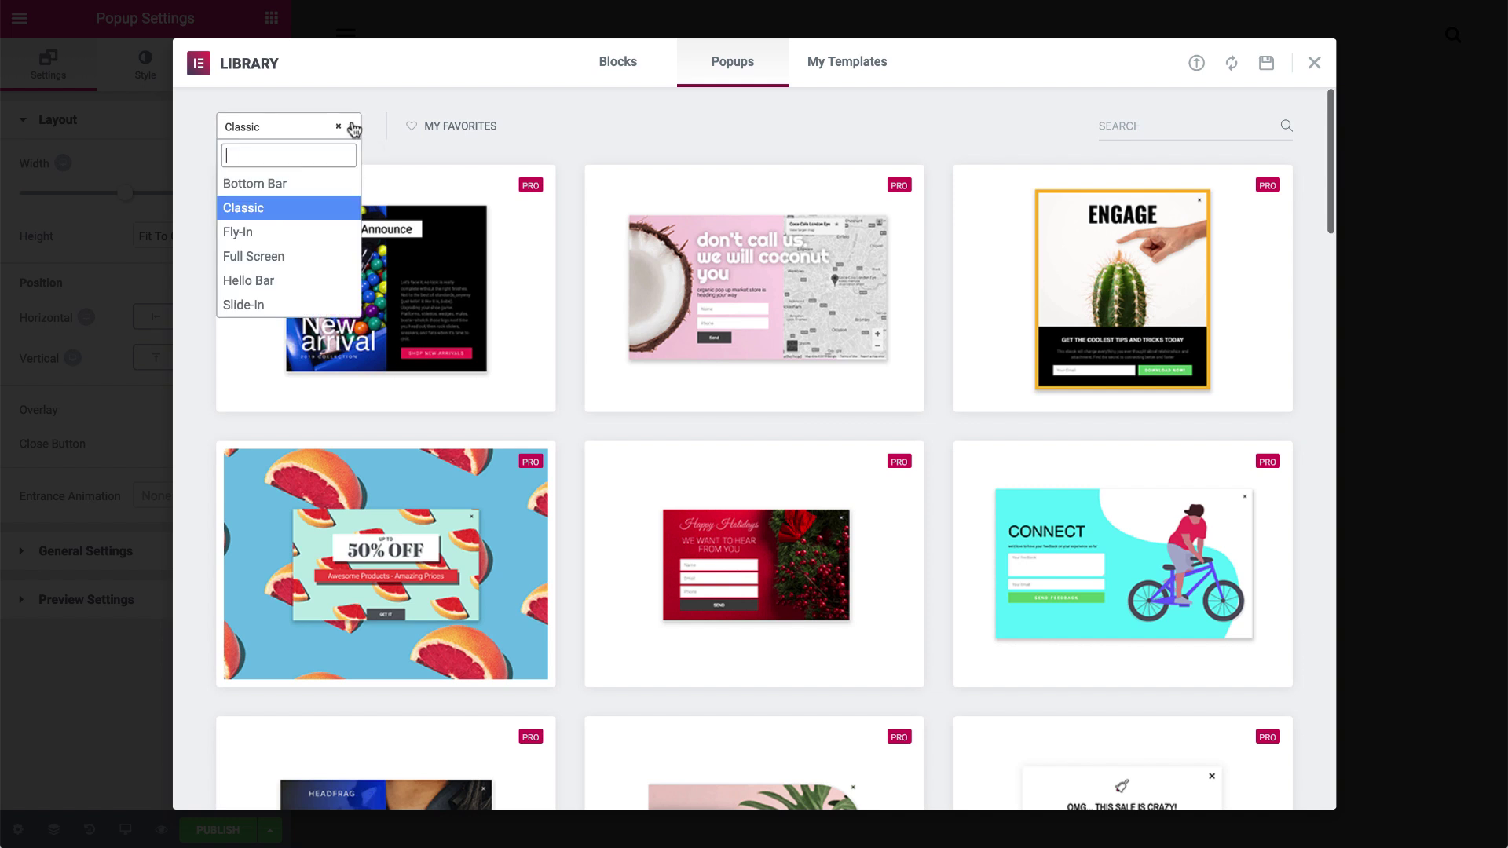
{"action": "left_click", "coordinate": [335, 230]}
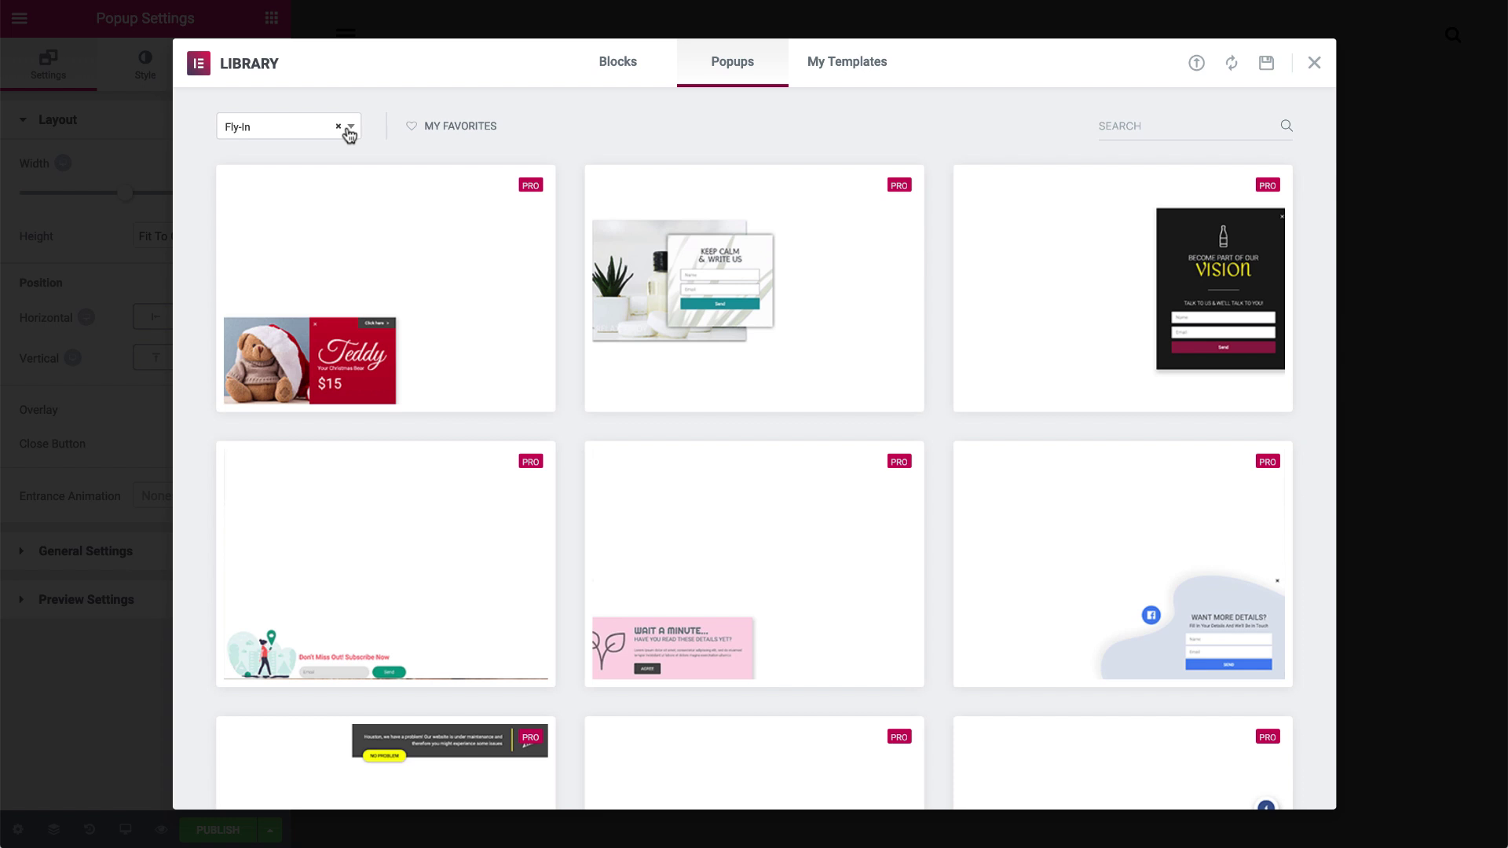
{"action": "left_click", "coordinate": [350, 128]}
{"action": "left_click", "coordinate": [337, 253]}
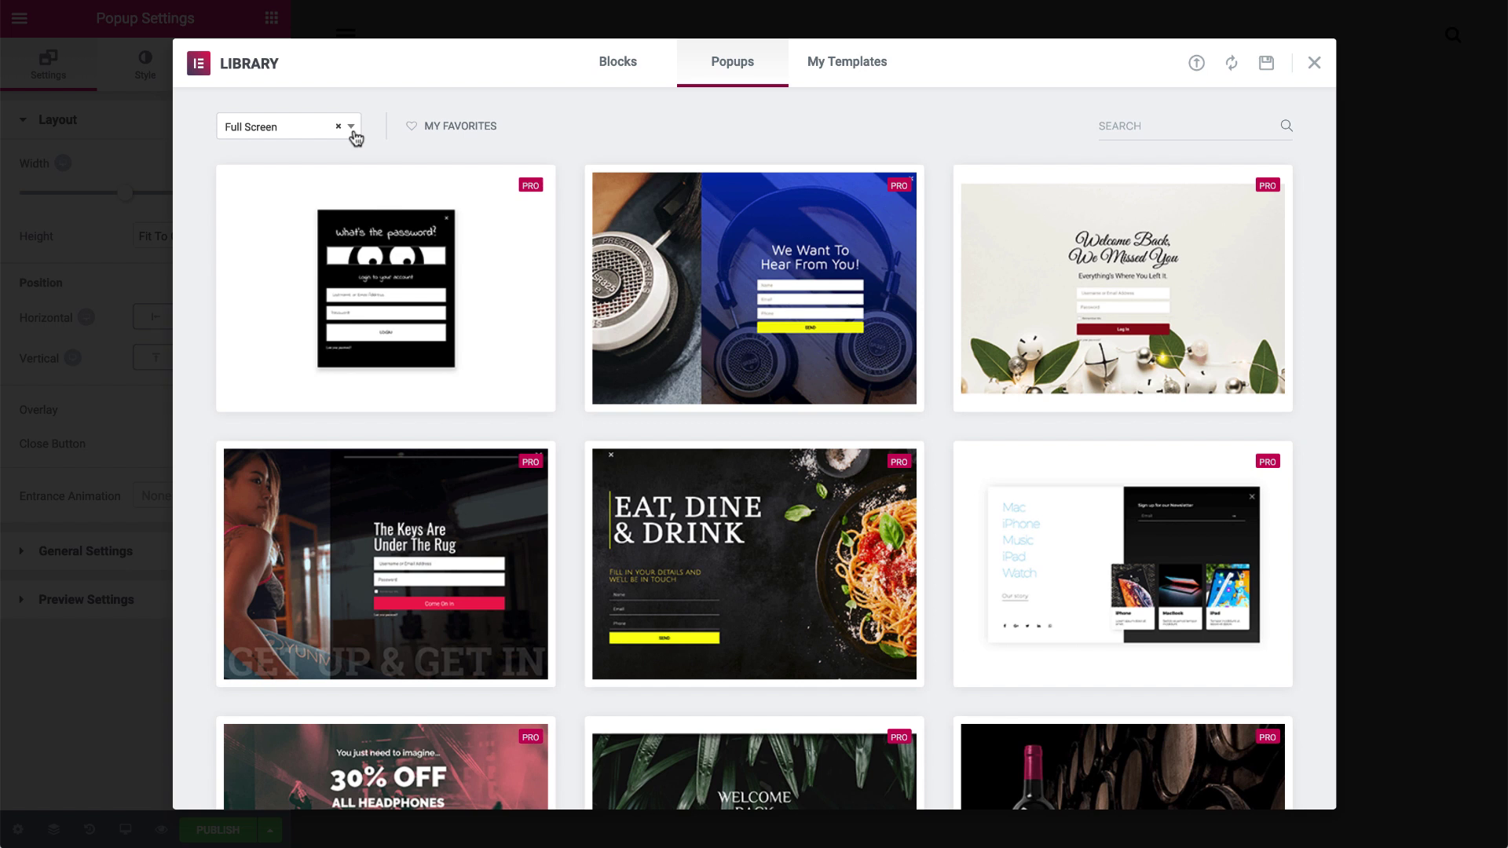
{"action": "left_click", "coordinate": [350, 128]}
{"action": "left_click", "coordinate": [334, 278]}
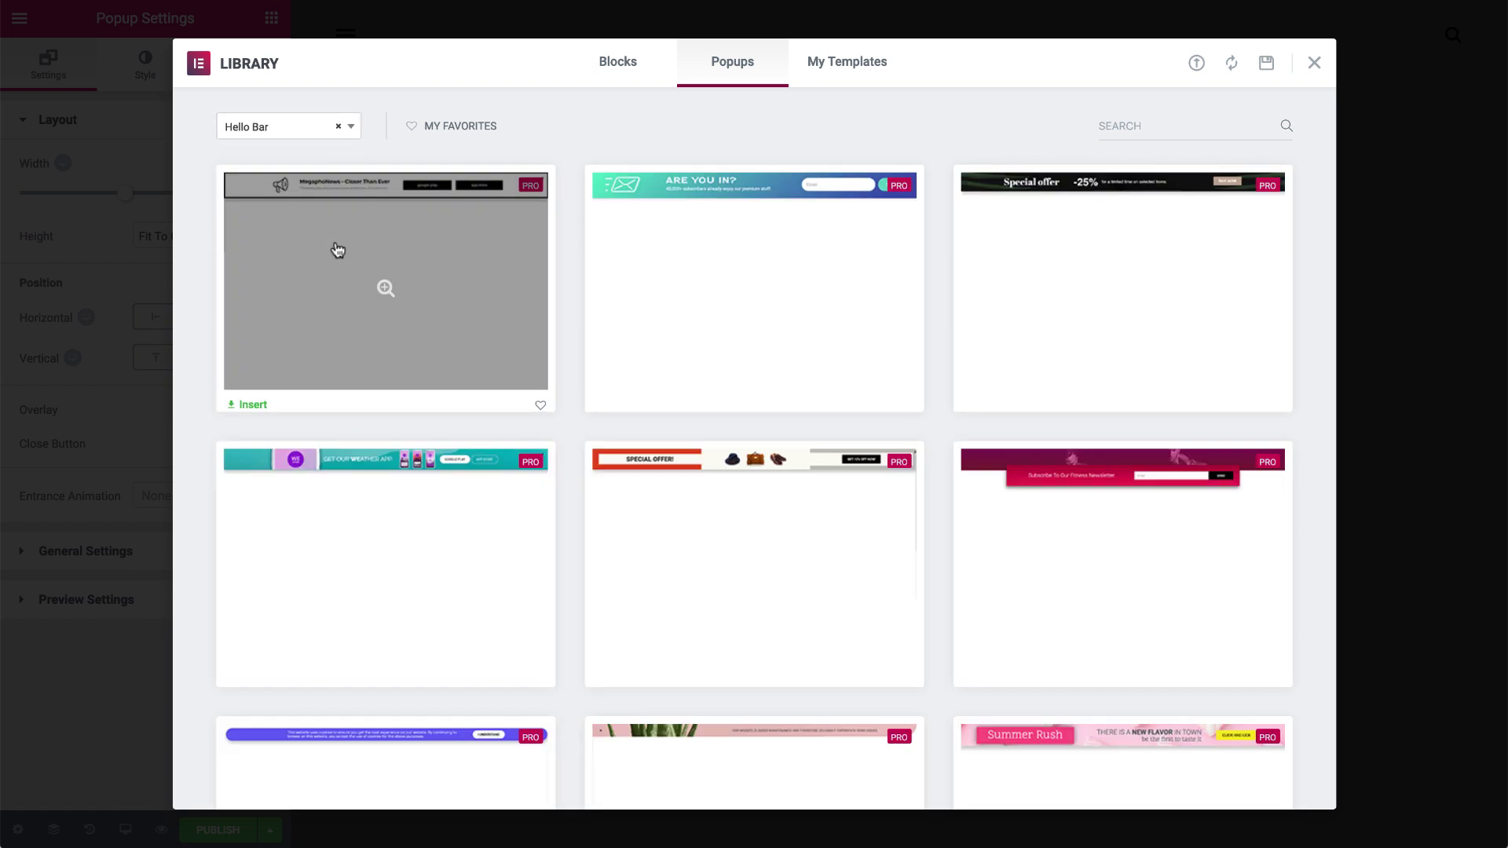
{"action": "left_click", "coordinate": [345, 134]}
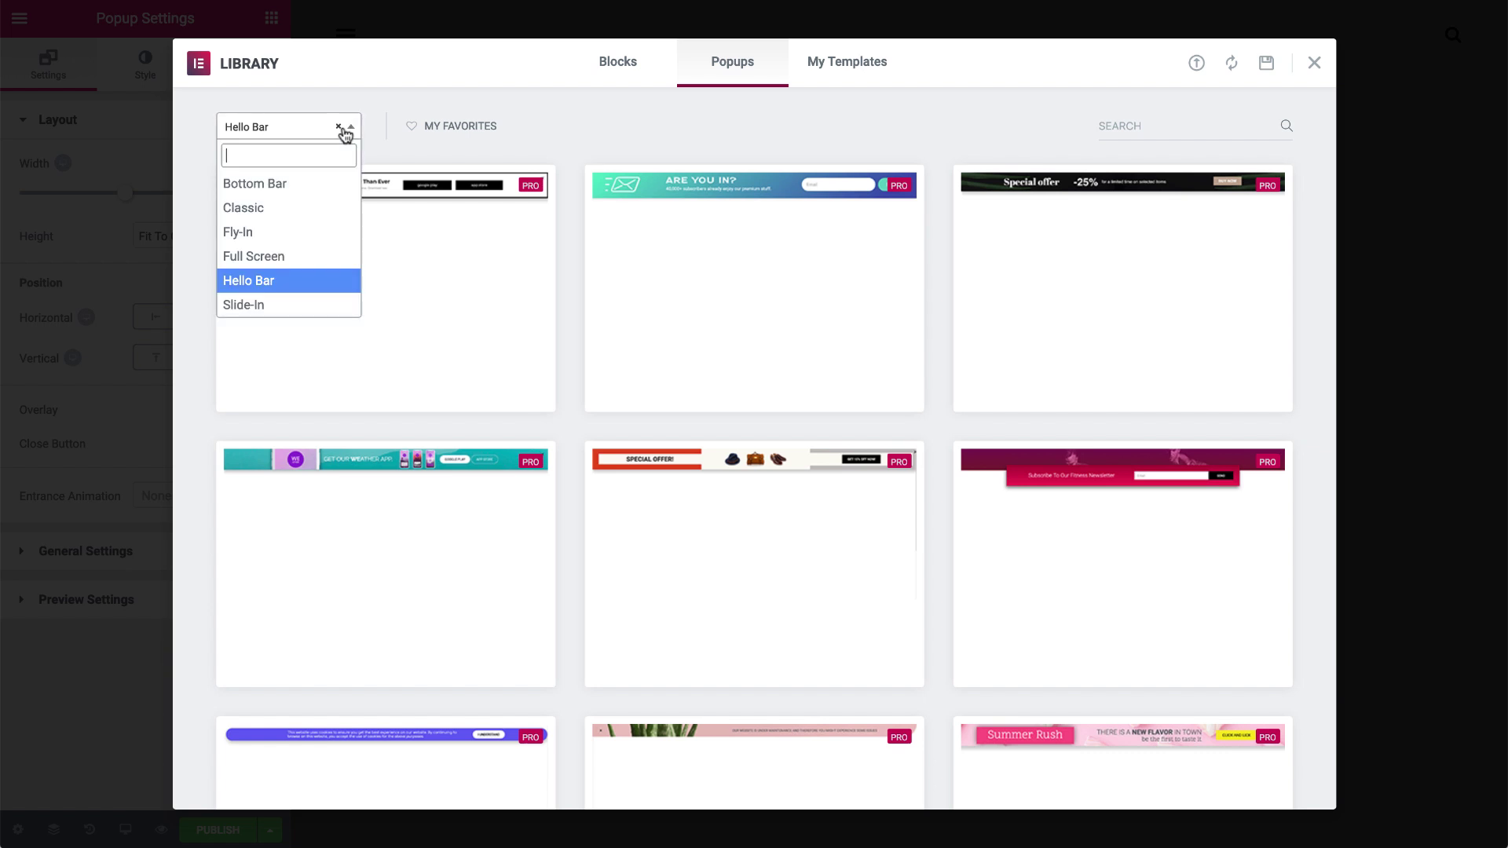
{"action": "left_click", "coordinate": [327, 304]}
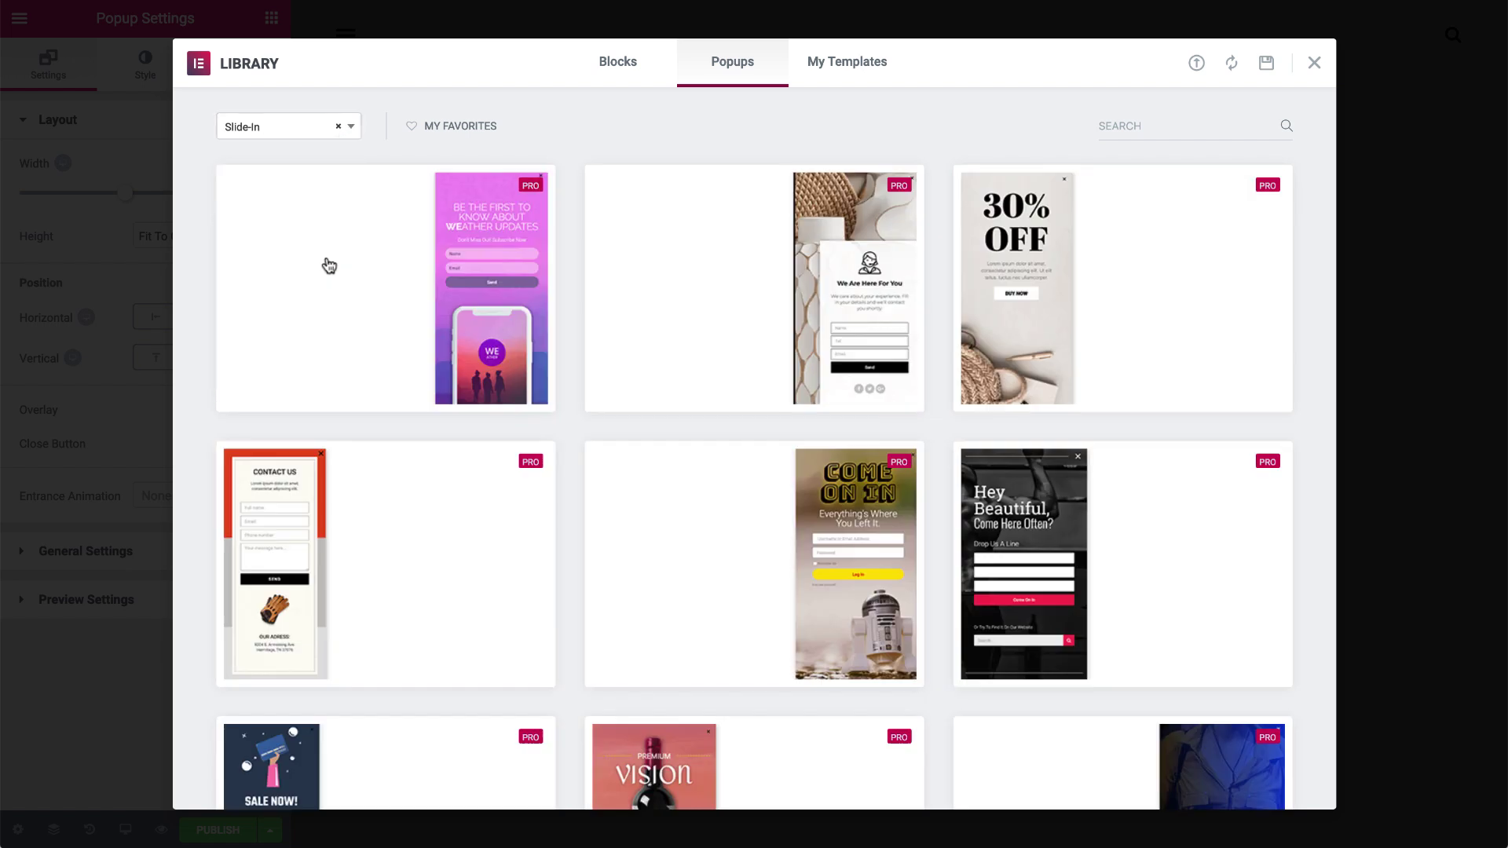
- Filter the popup library to Bottom Bar and insert the pink cactus cookie-notice template
{"action": "left_click", "coordinate": [356, 138]}
{"action": "left_click", "coordinate": [336, 193]}
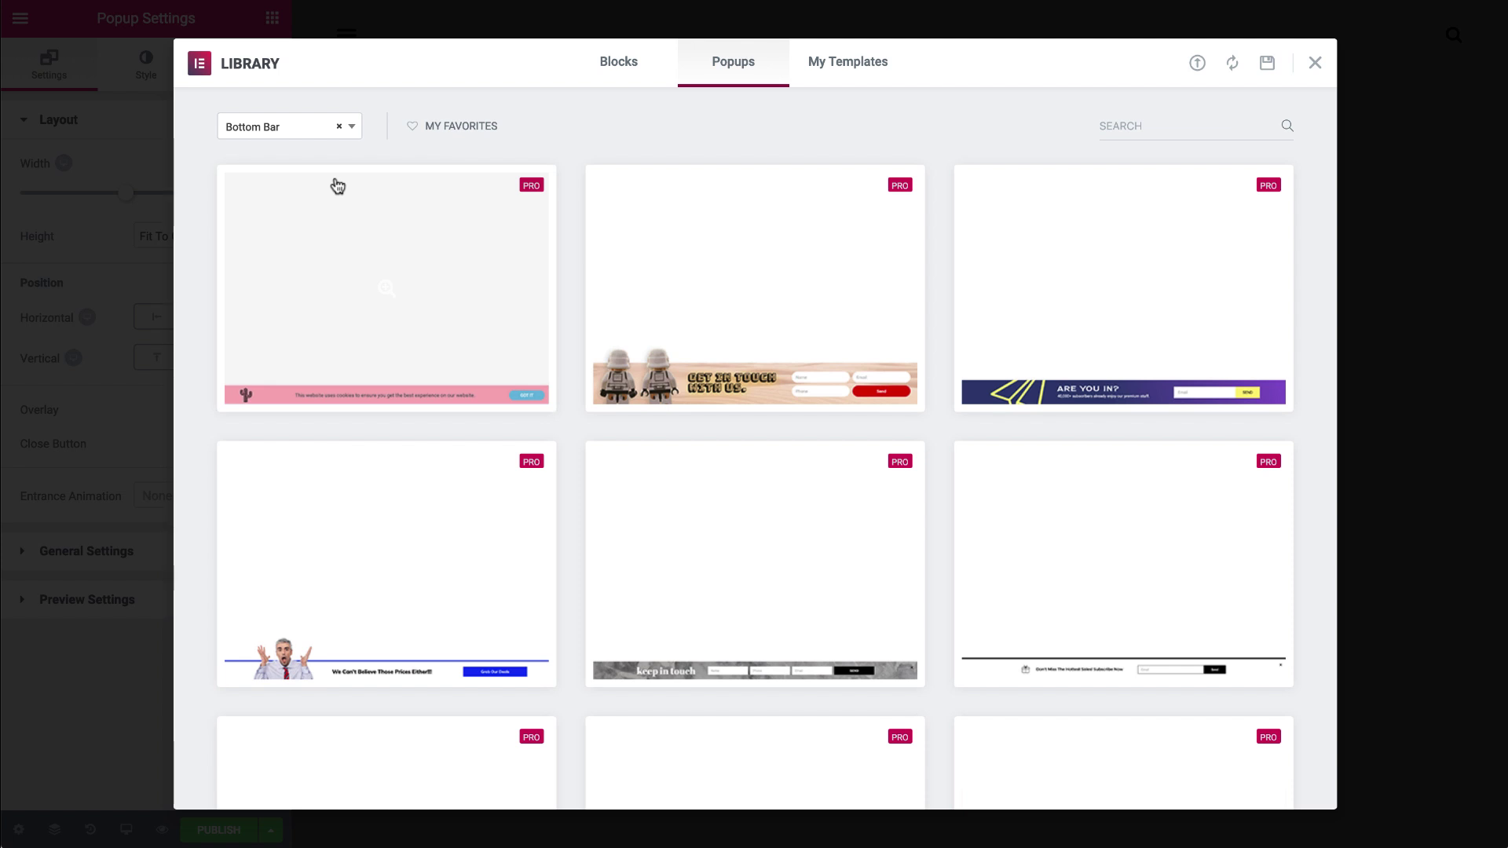
{"action": "mouse_move", "coordinate": [304, 350]}
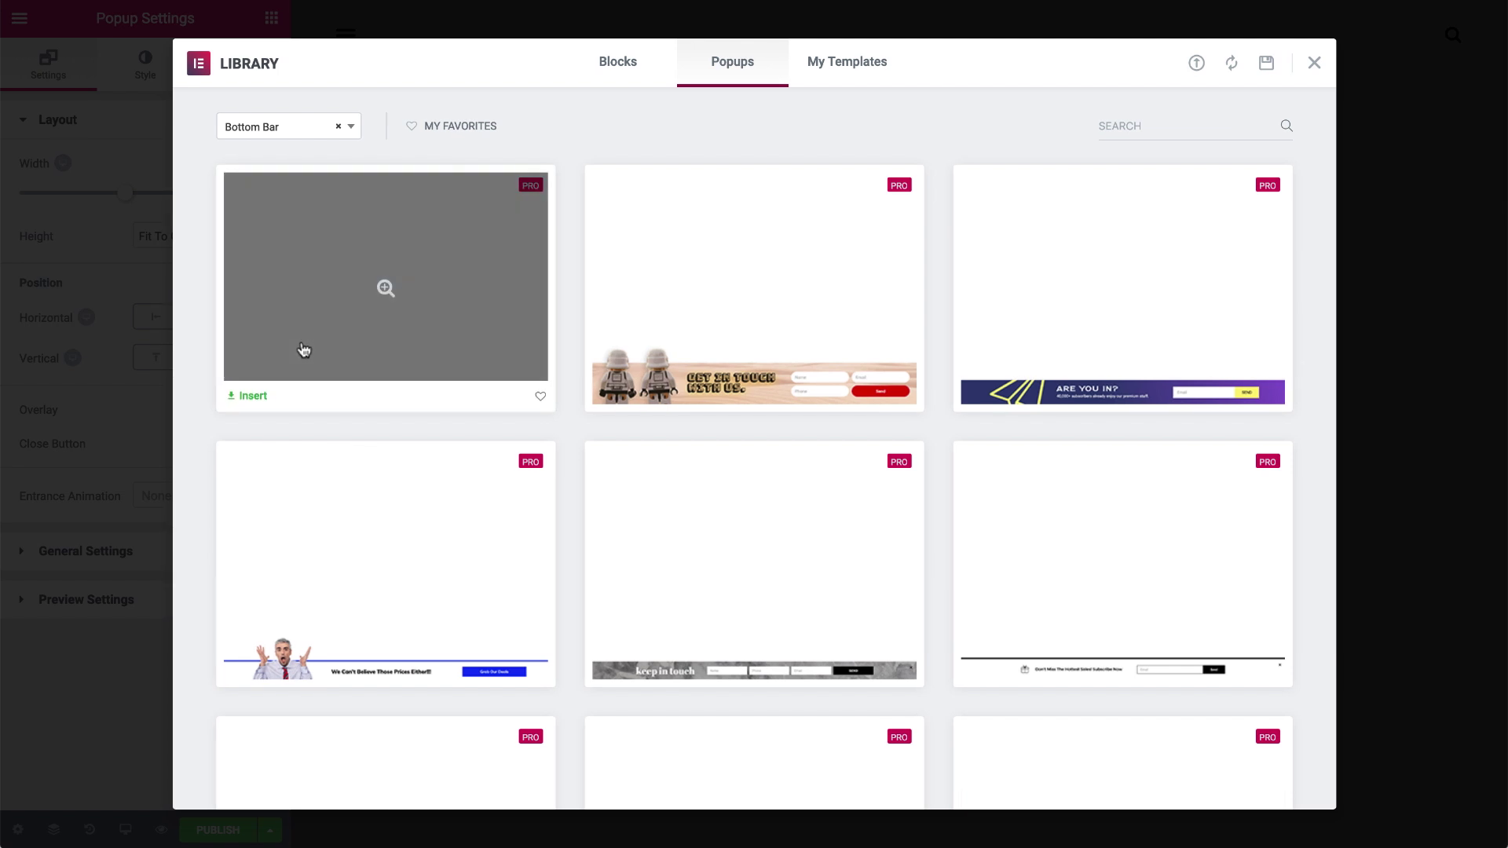
{"action": "left_click", "coordinate": [253, 396]}
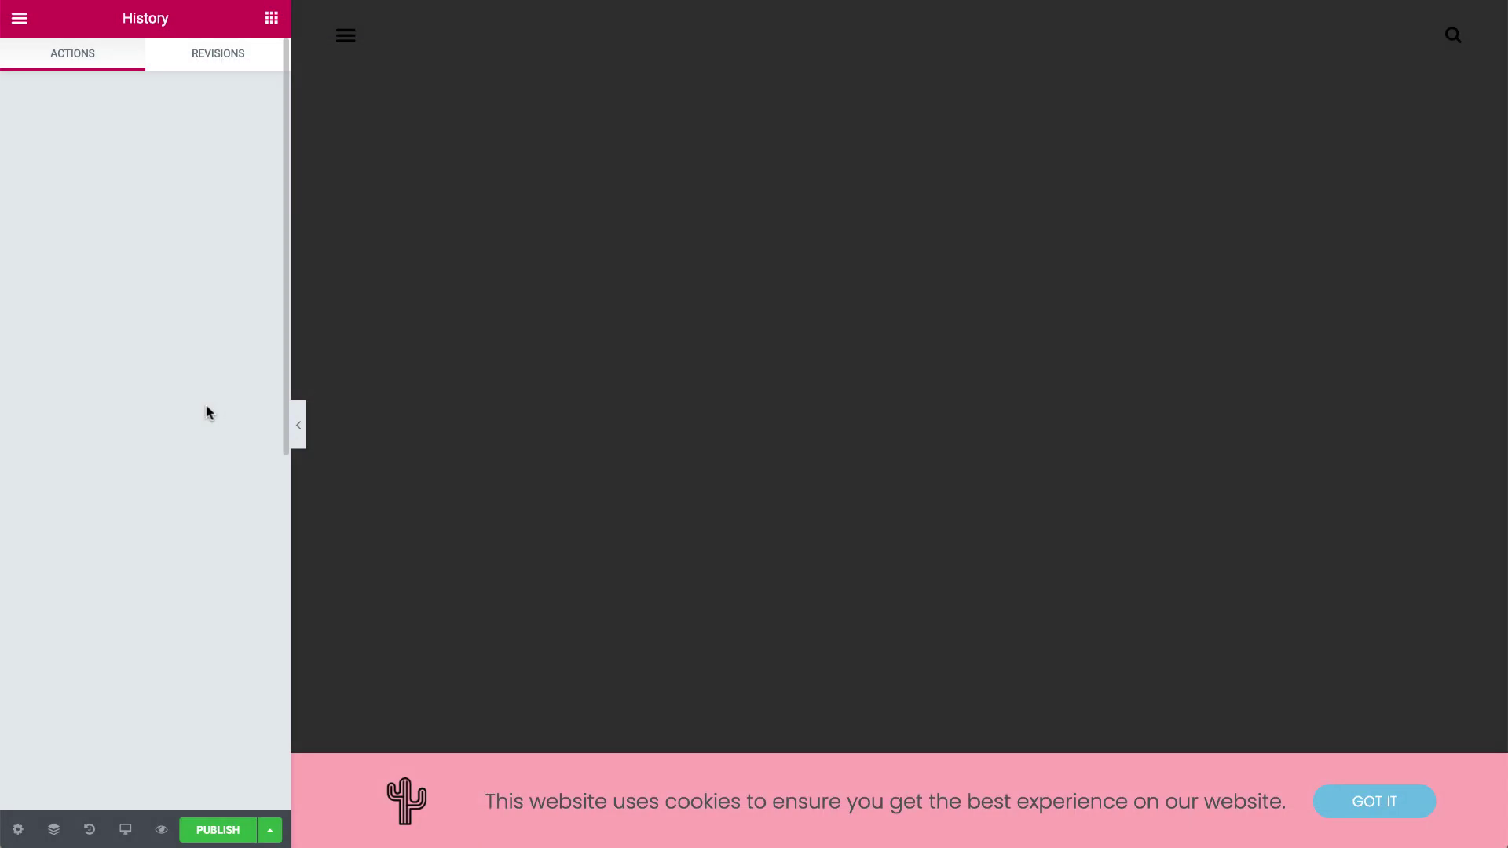
- Change the GOT IT button's text to Accept & Close and enable Don't Show Again for its close-popup action
{"action": "left_click", "coordinate": [1329, 801]}
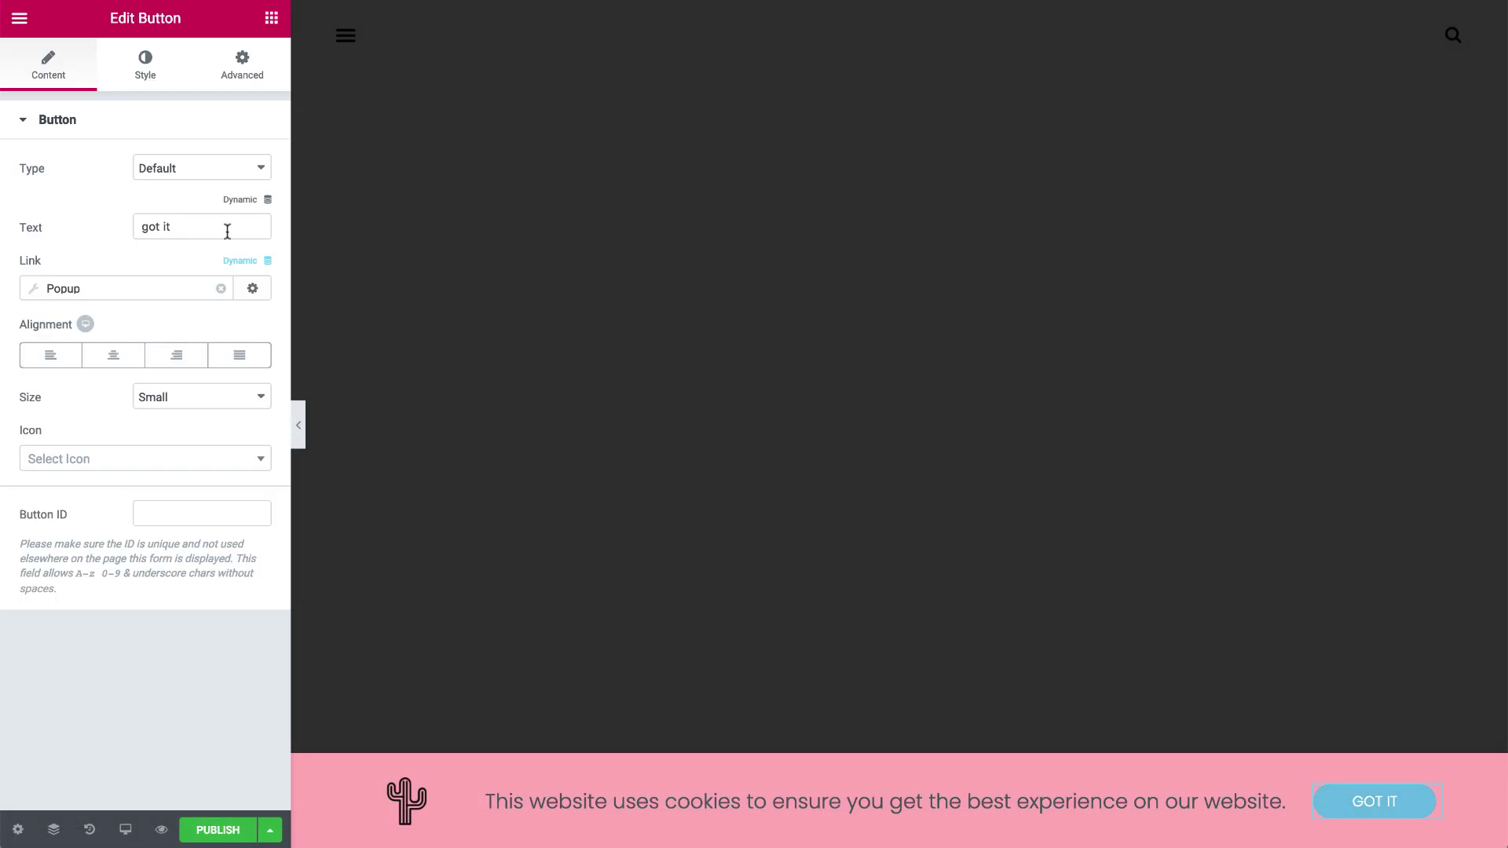
{"action": "type", "text": "Accept & Close"}
{"action": "left_click", "coordinate": [98, 290]}
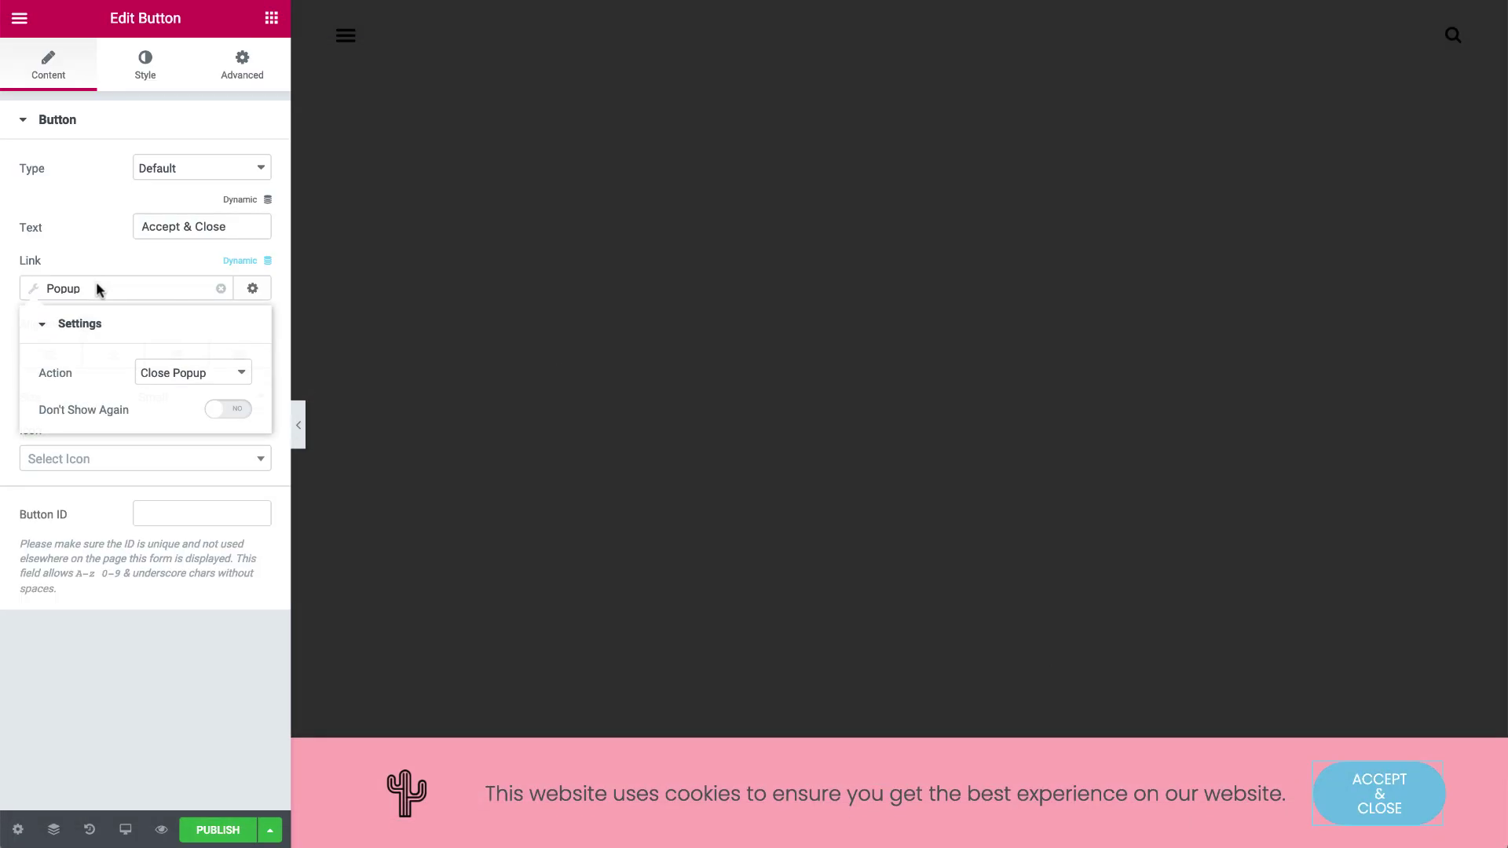
{"action": "left_click", "coordinate": [232, 411]}
{"action": "left_click", "coordinate": [275, 276]}
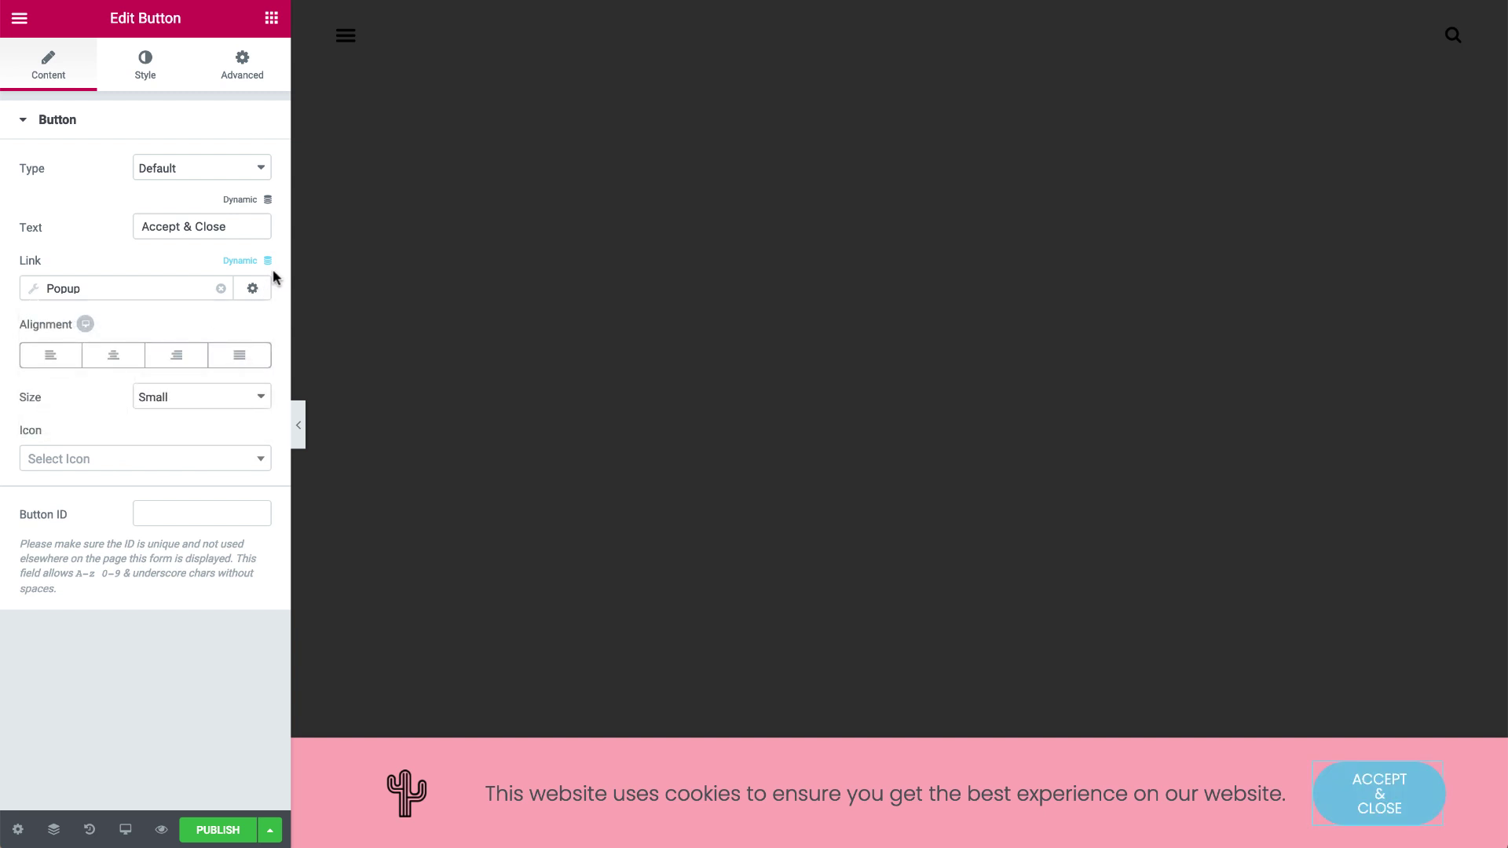
- Style the Accept & Close button with Medium size, a green background and cleared padding in percent
{"action": "left_click", "coordinate": [212, 397]}
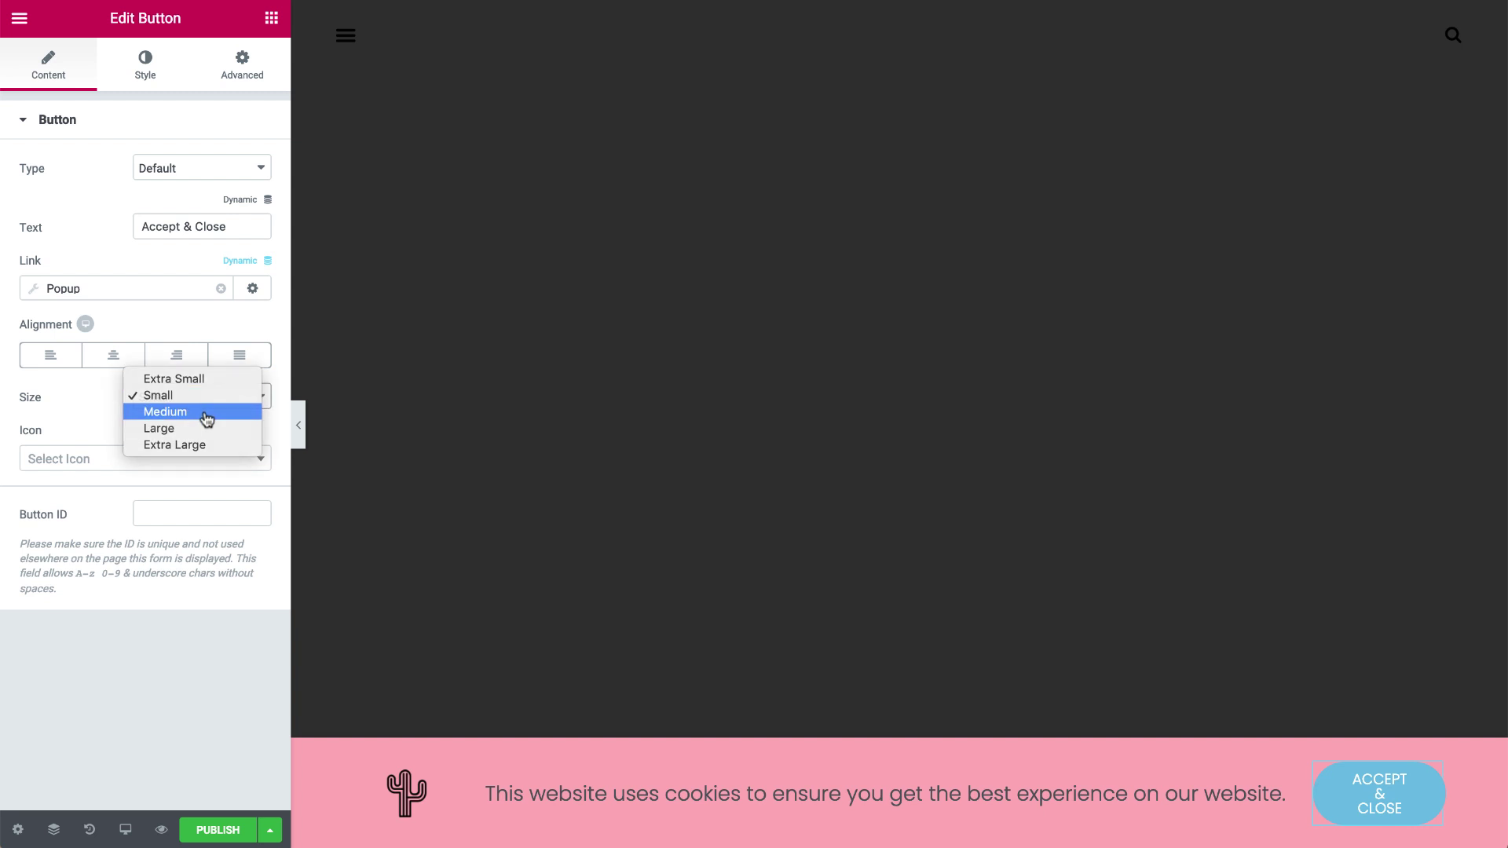
{"action": "left_click", "coordinate": [206, 414]}
{"action": "left_click", "coordinate": [149, 88]}
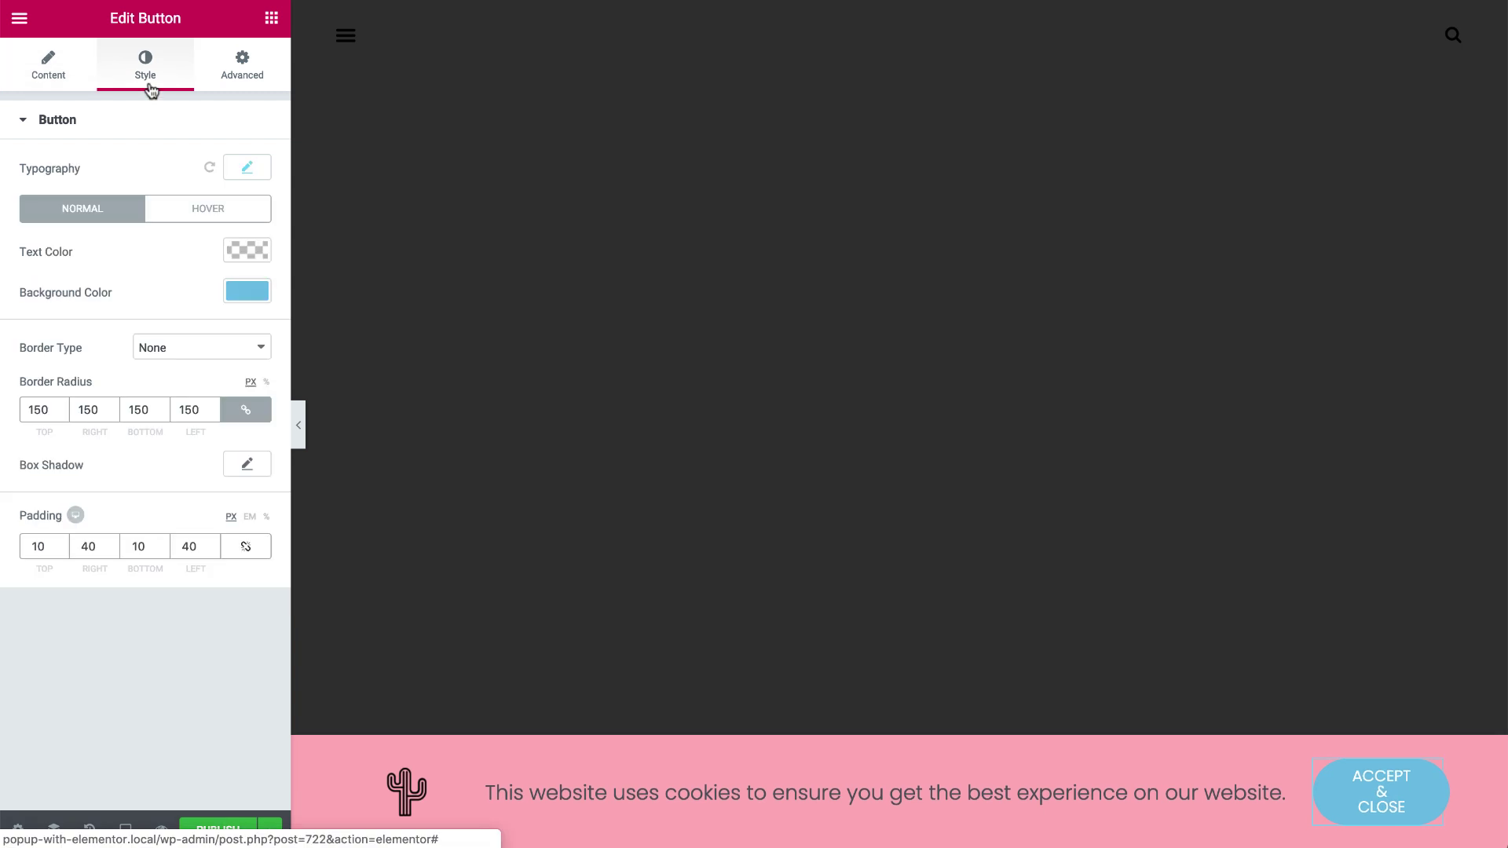
{"action": "left_click", "coordinate": [246, 291]}
{"action": "left_click_drag", "start_coordinate": [78, 291], "coordinate": [3, 291]}
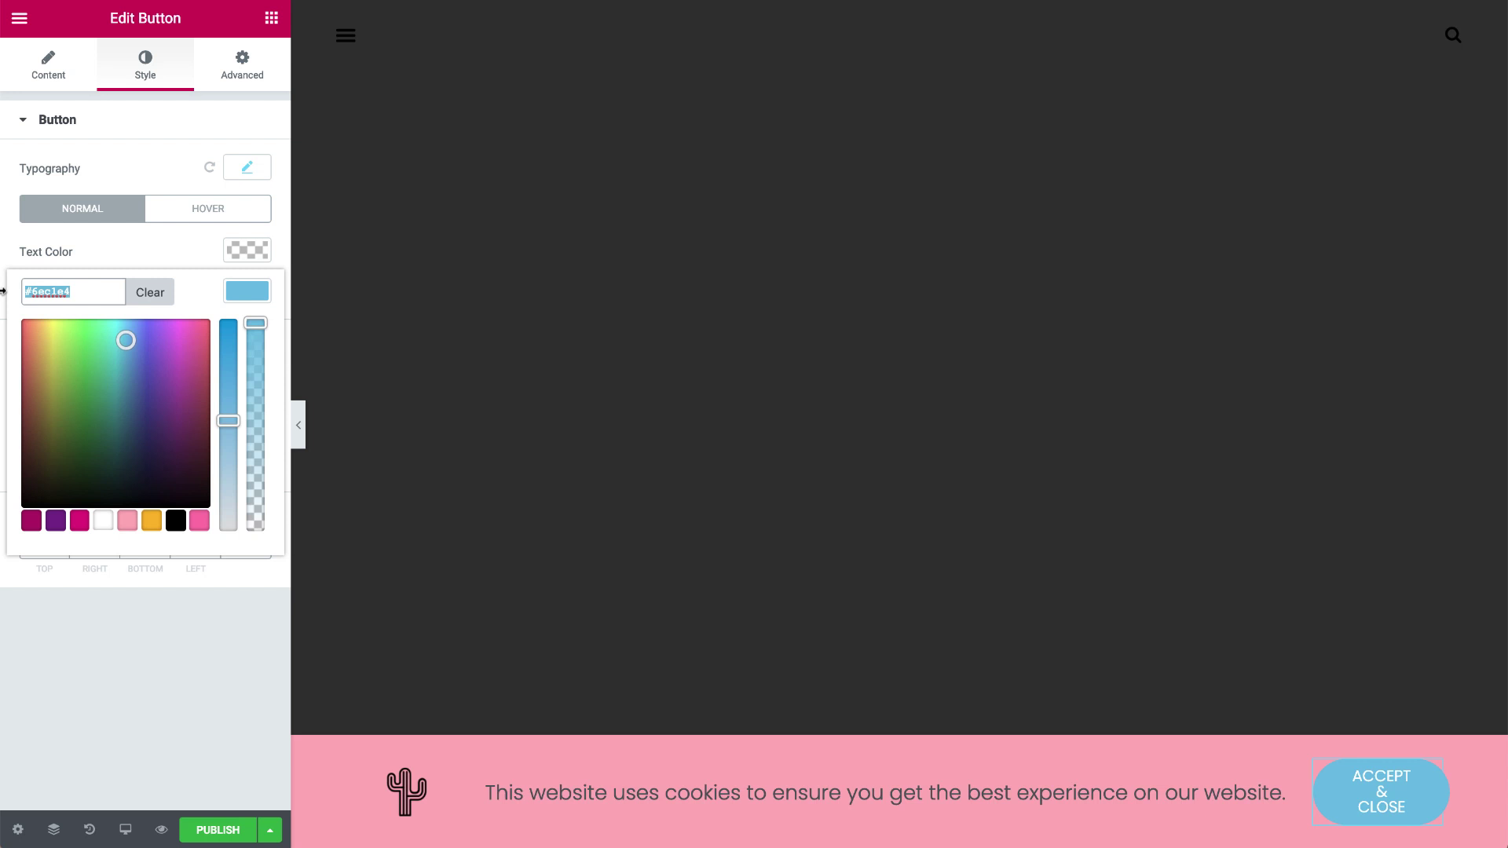
{"action": "key", "text": "ctrl+v"}
{"action": "left_click", "coordinate": [127, 249]}
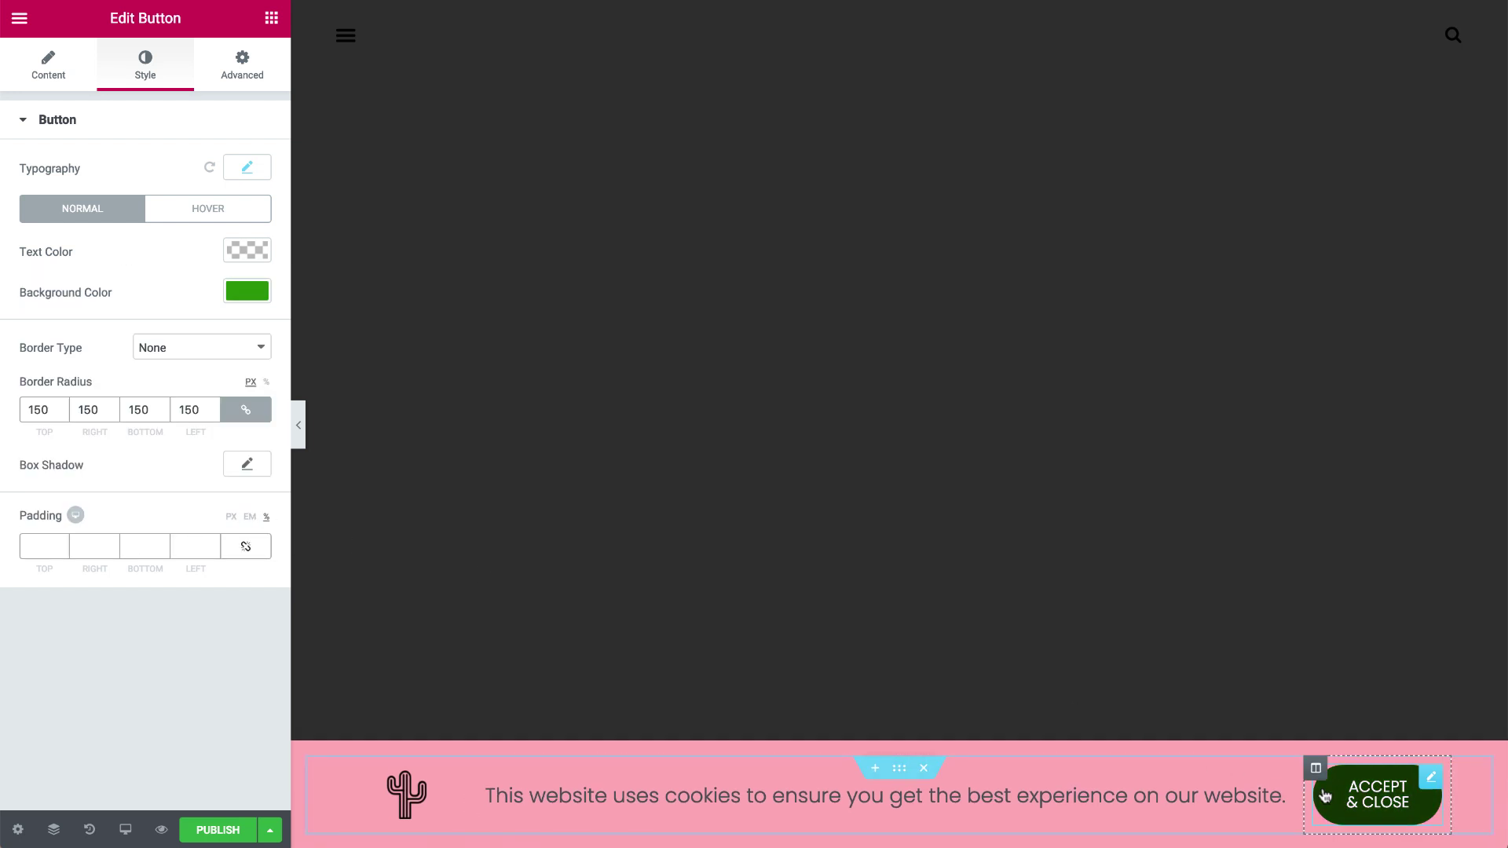
- Duplicate the column holding the Accept & Close button and open the copied button for editing
{"action": "right_click", "coordinate": [1310, 769]}
{"action": "left_click", "coordinate": [1352, 601]}
{"action": "left_click", "coordinate": [1335, 784]}
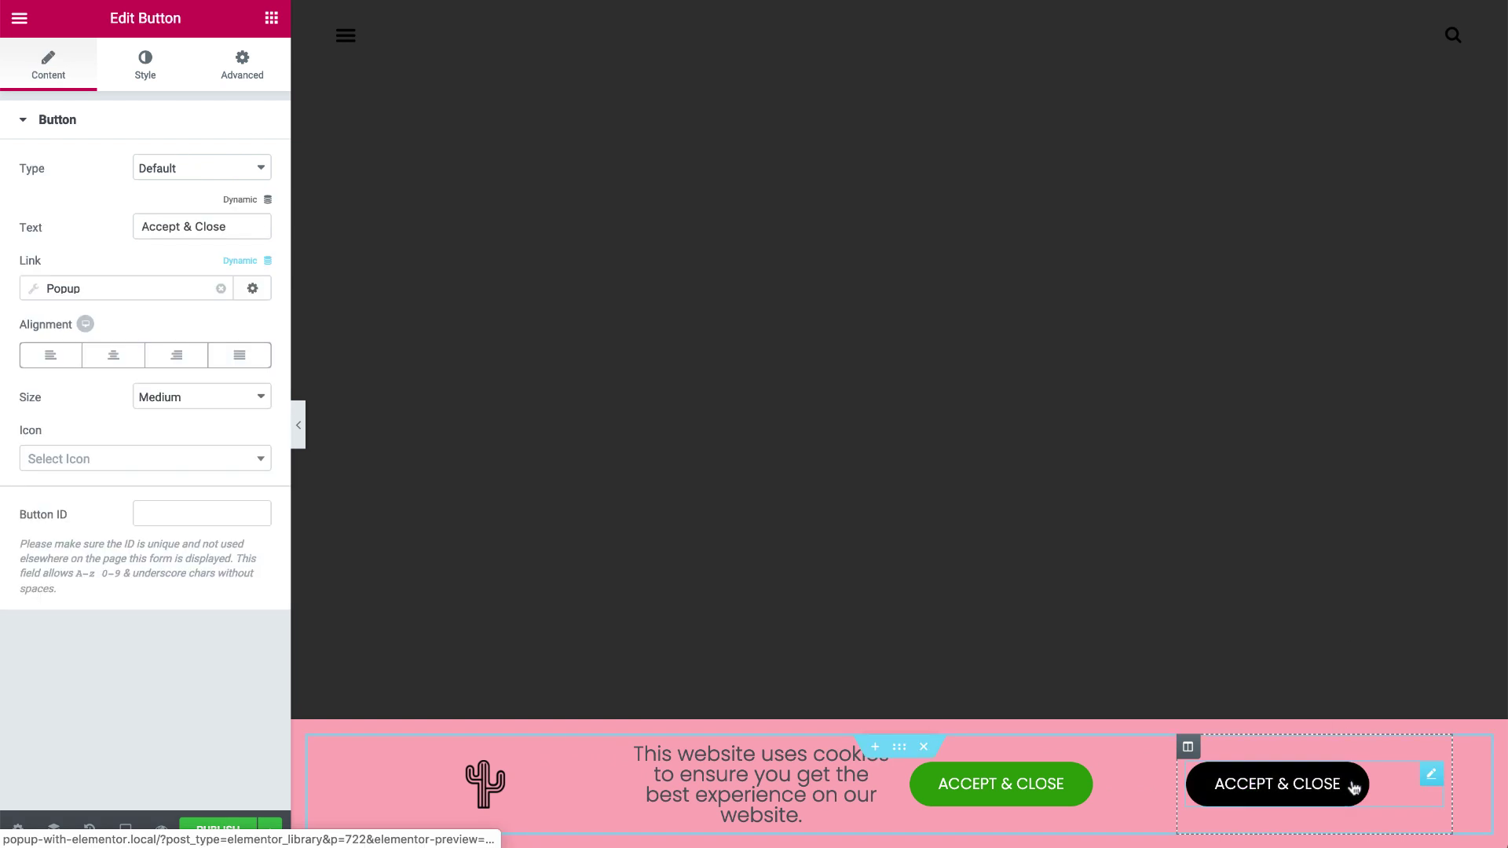
- Set the copied button's text to Decline with the copied page URL as its link, and its size to Large
{"action": "triple_click", "coordinate": [256, 226]}
{"action": "type", "text": "Decline"}
{"action": "triple_click", "coordinate": [216, 286]}
{"action": "key", "text": "ctrl+v"}
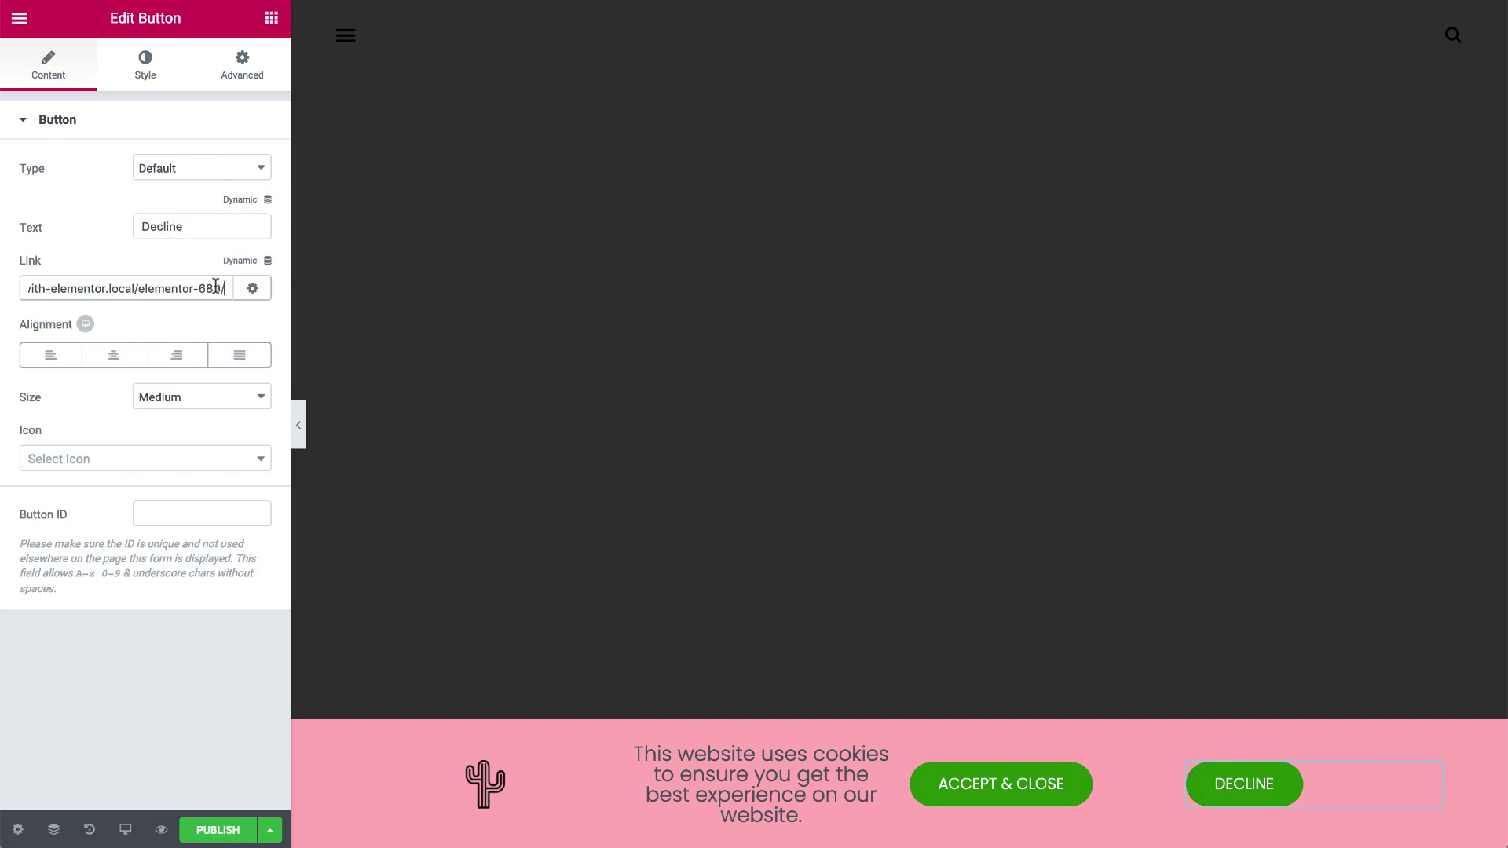
{"action": "left_click", "coordinate": [214, 395]}
{"action": "left_click", "coordinate": [213, 413]}
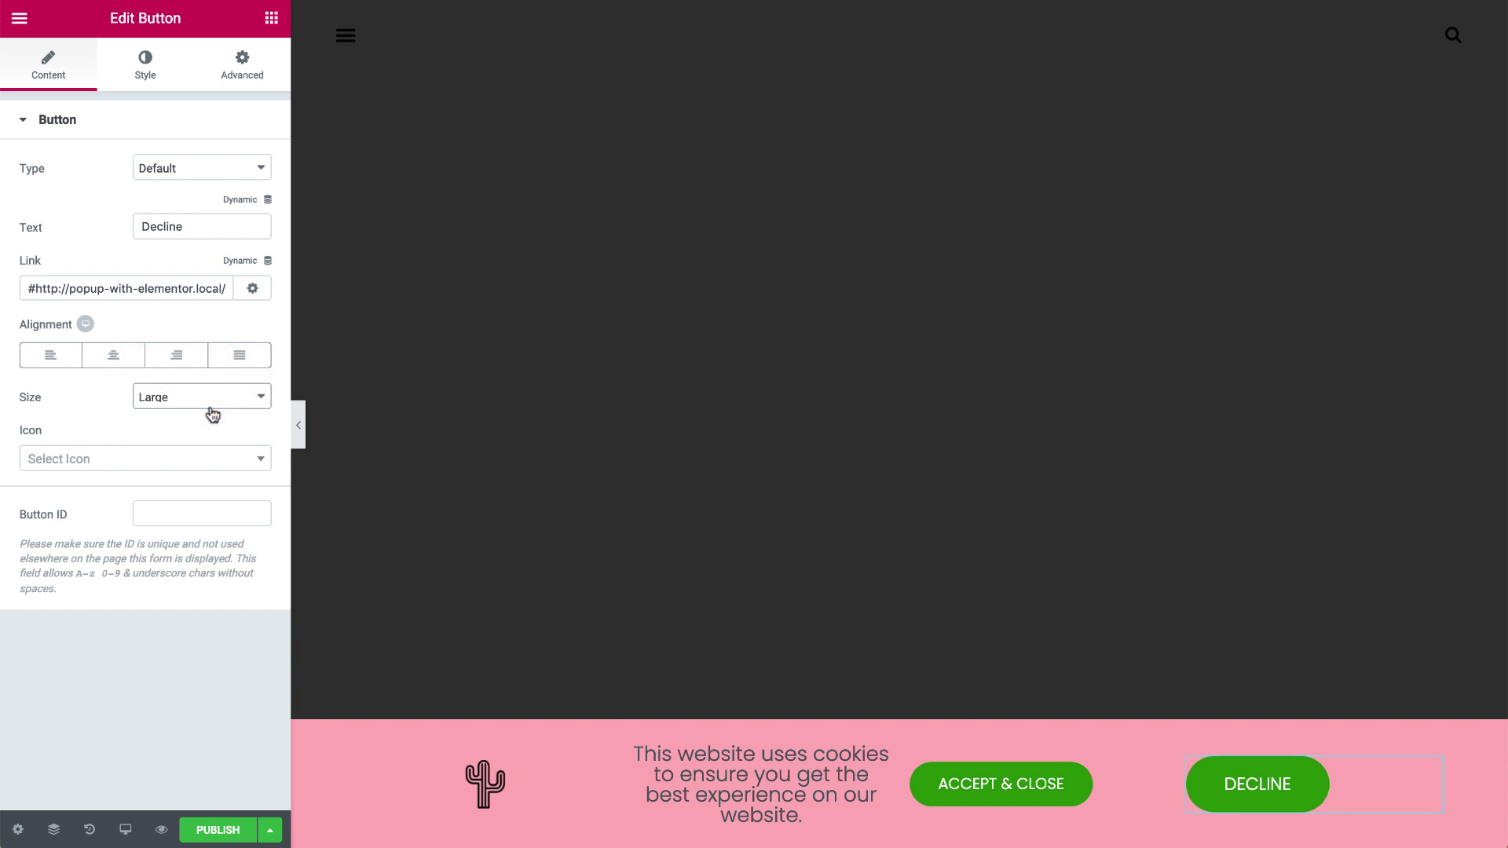
- Style the Decline button with a font size of 15, black text and a fully transparent background
{"action": "left_click", "coordinate": [143, 63]}
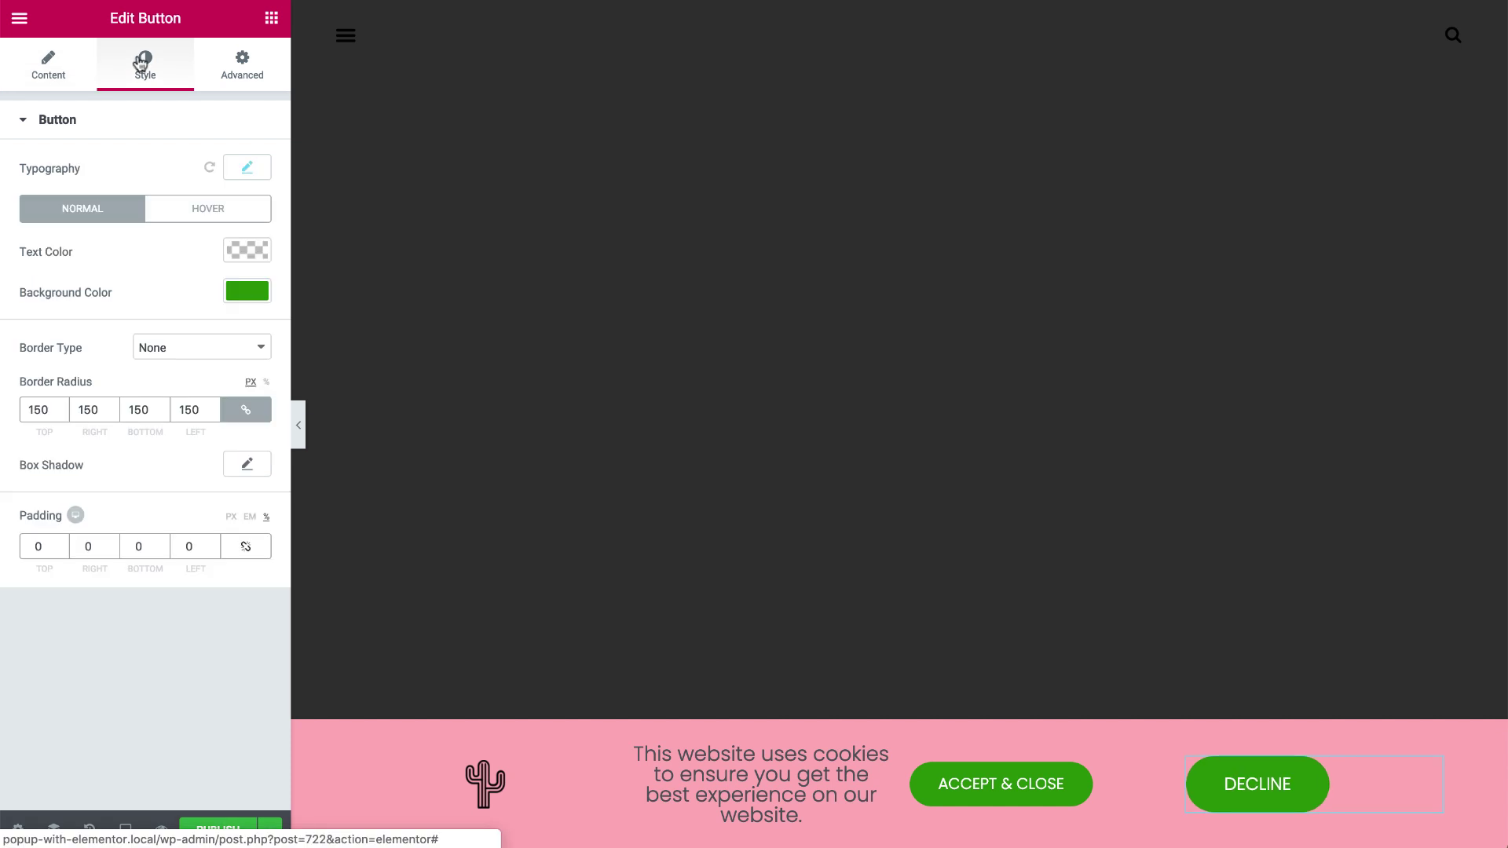
{"action": "left_click", "coordinate": [230, 171]}
{"action": "left_click", "coordinate": [219, 286]}
{"action": "type", "text": "15"}
{"action": "left_click", "coordinate": [165, 176]}
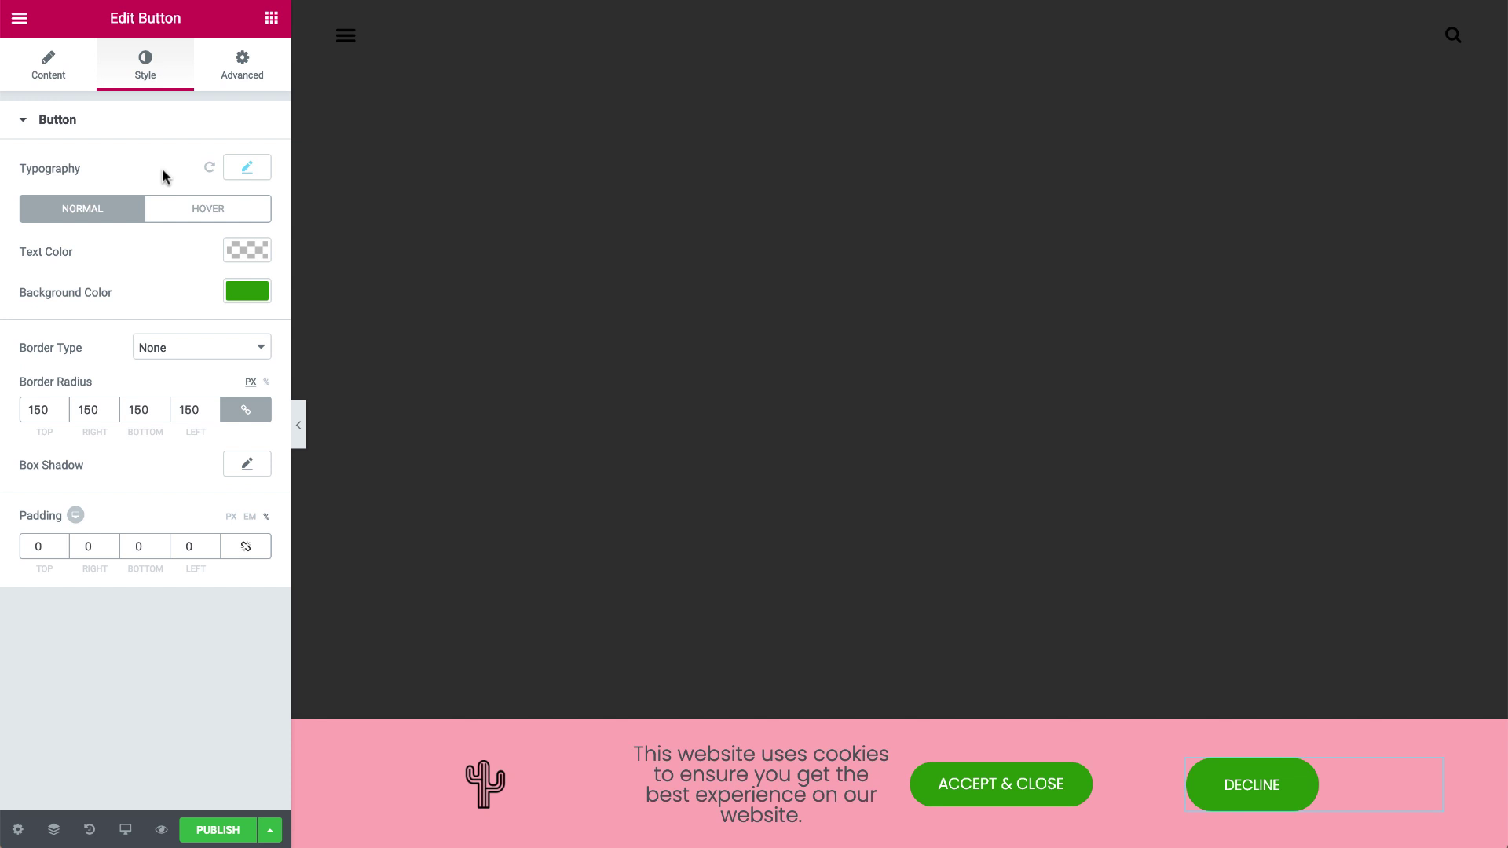
{"action": "left_click", "coordinate": [246, 250]}
{"action": "left_click", "coordinate": [176, 479]}
{"action": "left_click", "coordinate": [247, 291]}
{"action": "left_click", "coordinate": [255, 526]}
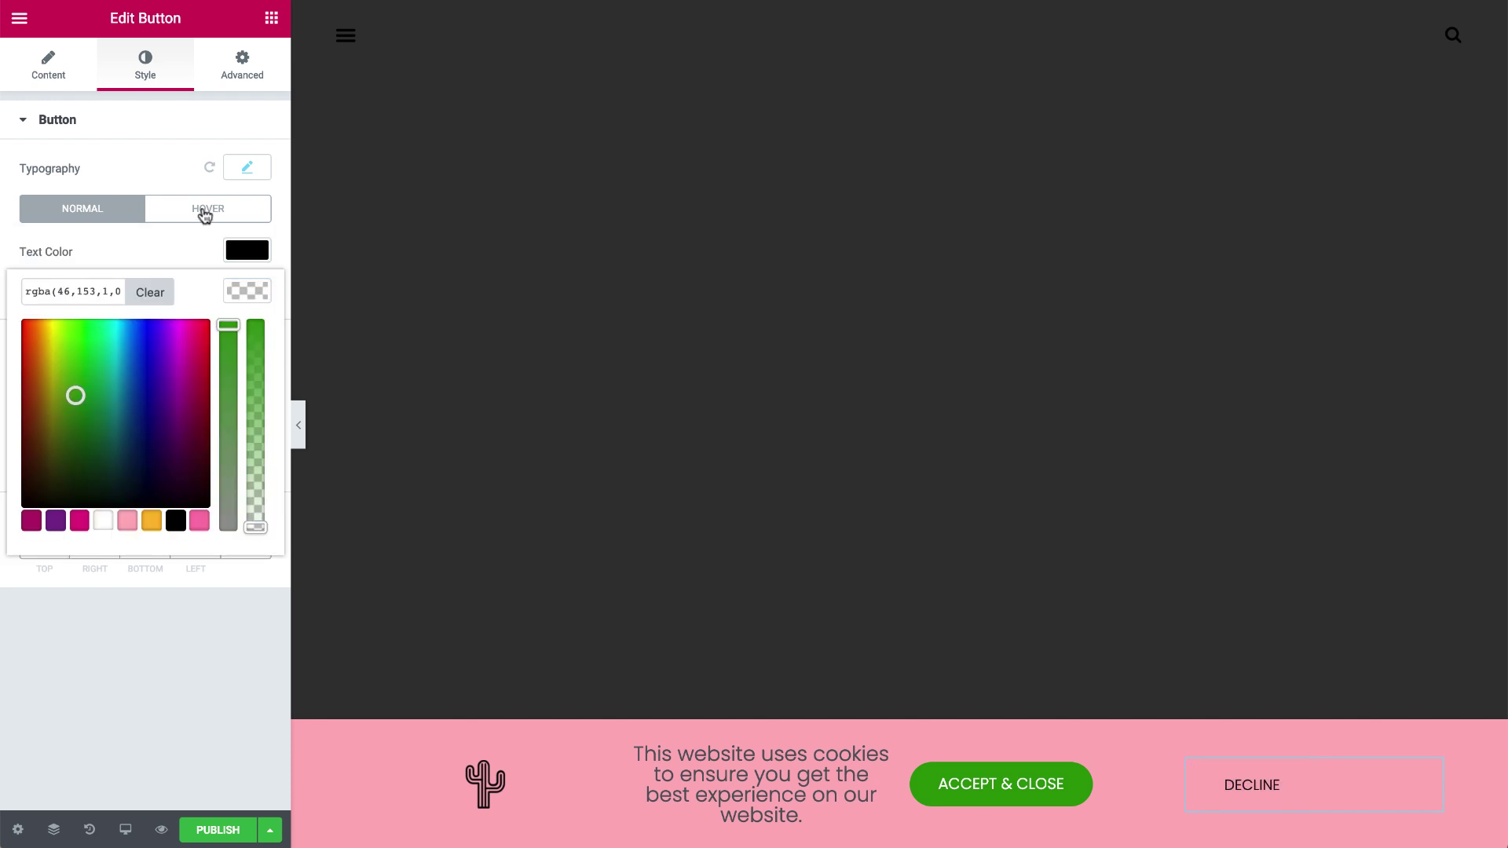
- Make the Decline button's hover background fully transparent
{"action": "left_click", "coordinate": [205, 210]}
{"action": "left_click", "coordinate": [247, 250]}
{"action": "left_click", "coordinate": [256, 528]}
- Give the Decline button a solid border with only a bottom width of 1 and a border radius of 0
{"action": "left_click", "coordinate": [197, 409]}
{"action": "left_click", "coordinate": [201, 425]}
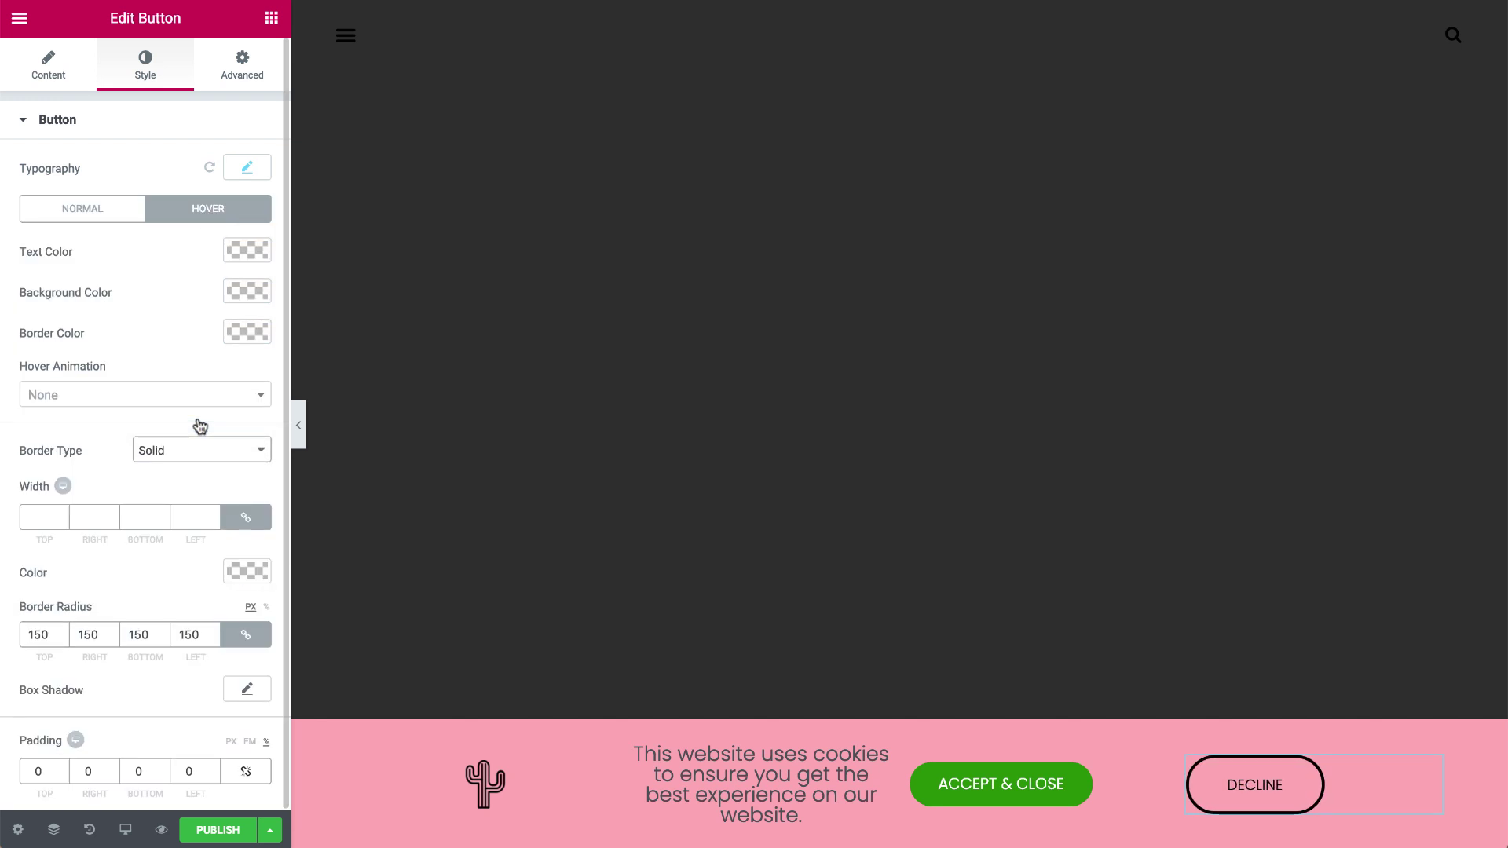
{"action": "left_click", "coordinate": [246, 517]}
{"action": "left_click", "coordinate": [138, 517]}
{"action": "type", "text": "1"}
{"action": "double_click", "coordinate": [189, 634]}
{"action": "type", "text": "0"}
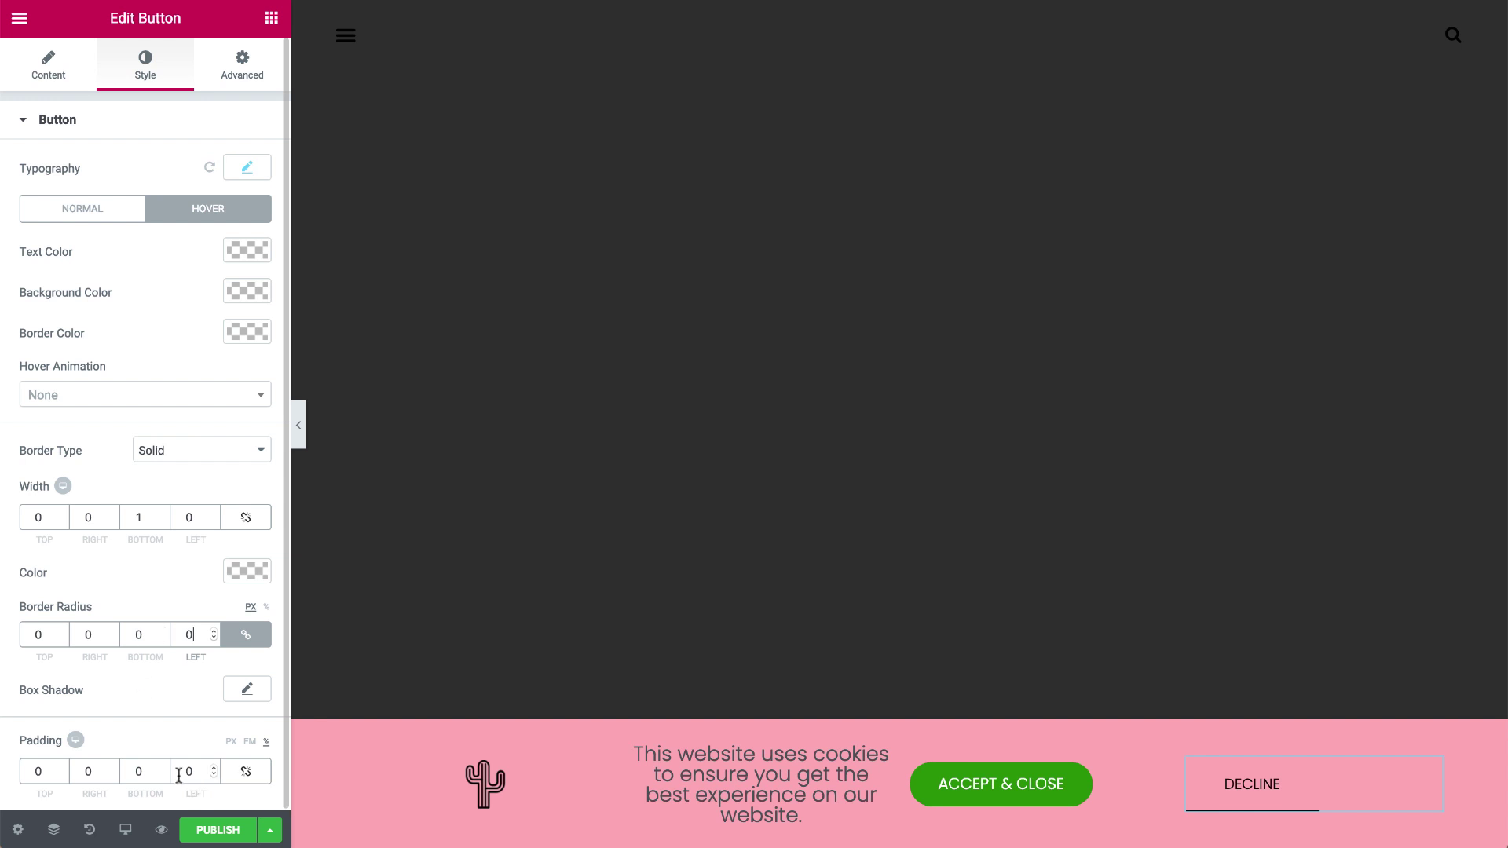
- Left-align the cookie message heading and set the Accept & Close button's alignment to justified
{"action": "left_click", "coordinate": [683, 784]}
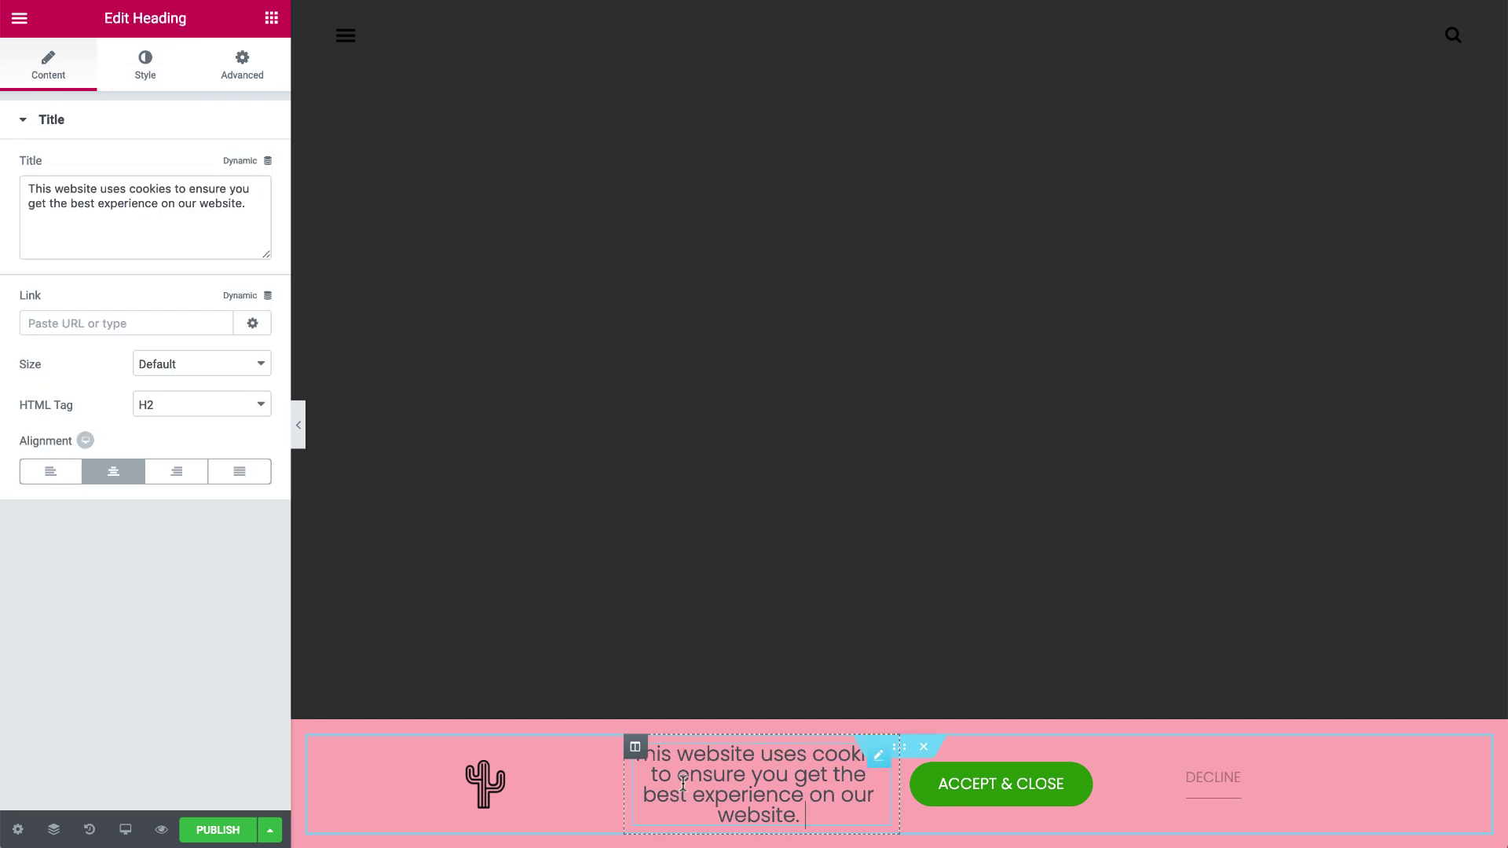
{"action": "left_click", "coordinate": [52, 478]}
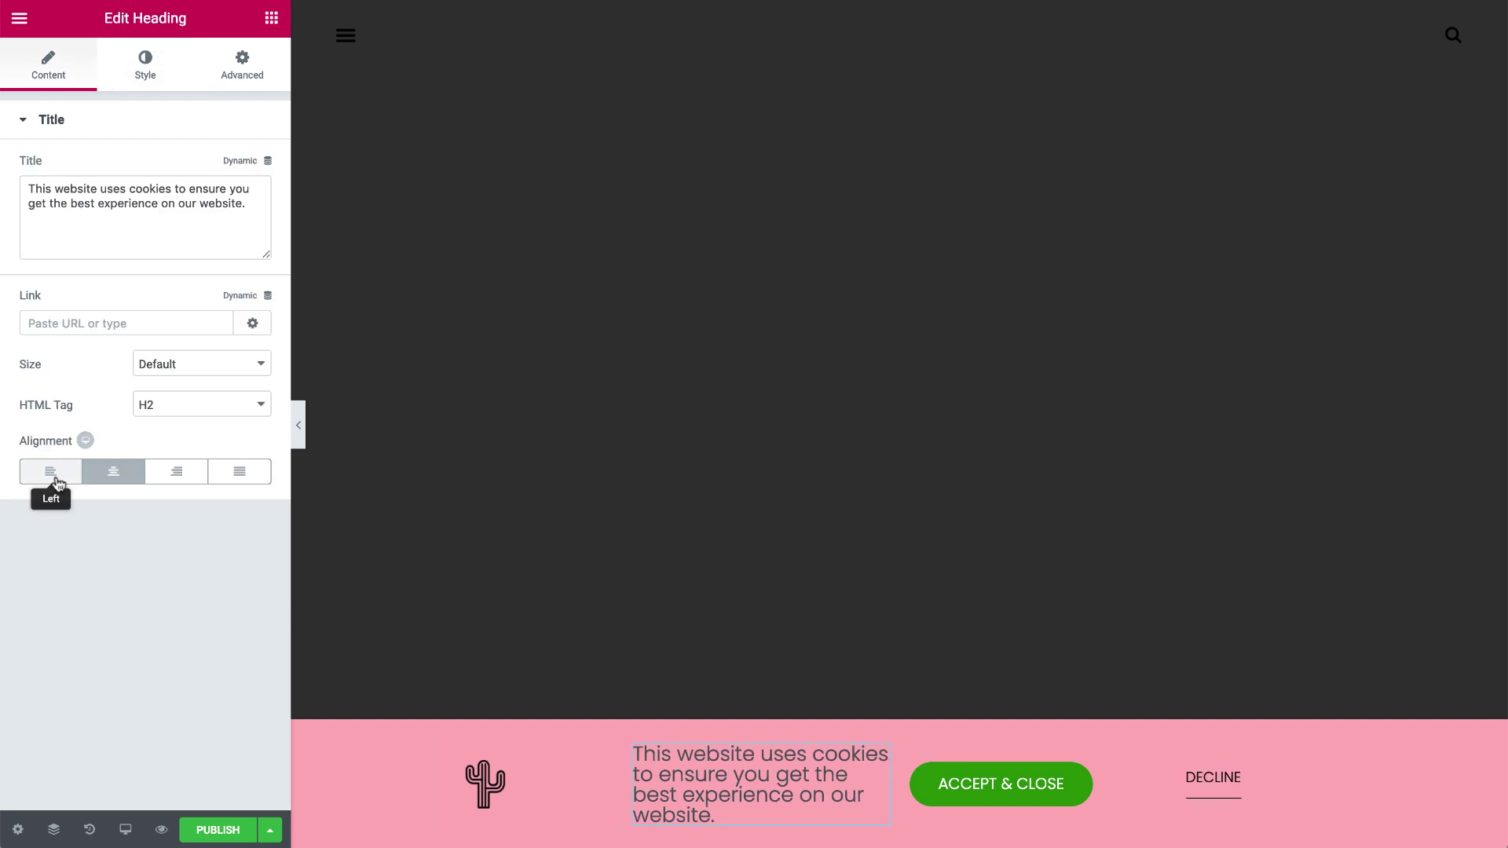
{"action": "left_click", "coordinate": [1000, 784]}
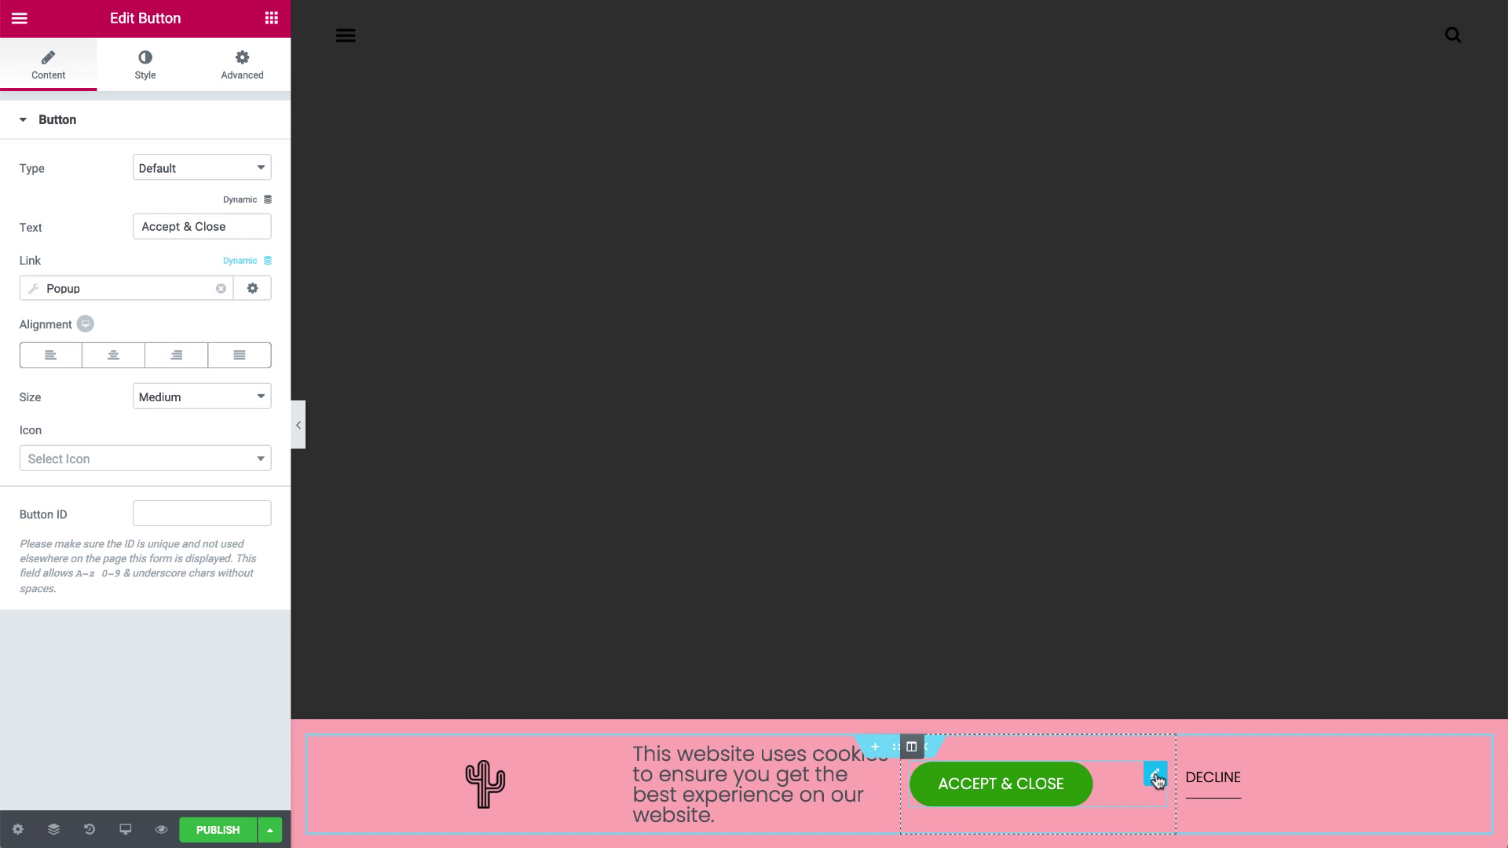
{"action": "left_click", "coordinate": [214, 360]}
- Narrow the cactus icon column to about 11.9% and shrink the Decline column, widening the cookie message column
{"action": "left_click_drag", "start_coordinate": [622, 801], "coordinate": [479, 803]}
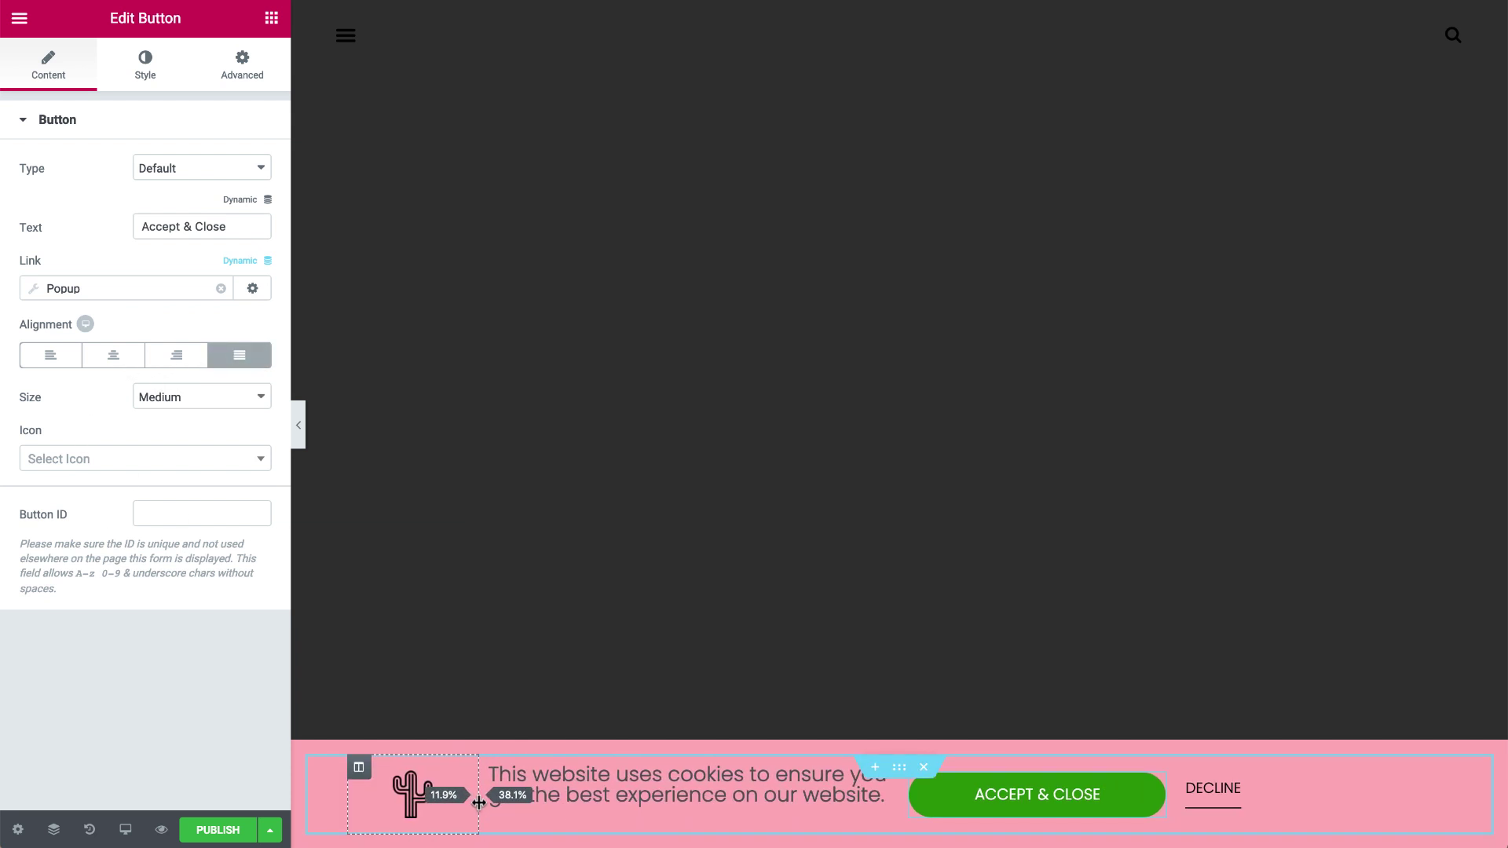
{"action": "left_click_drag", "start_coordinate": [1170, 801], "coordinate": [1308, 801]}
{"action": "left_click_drag", "start_coordinate": [900, 825], "coordinate": [1034, 826]}
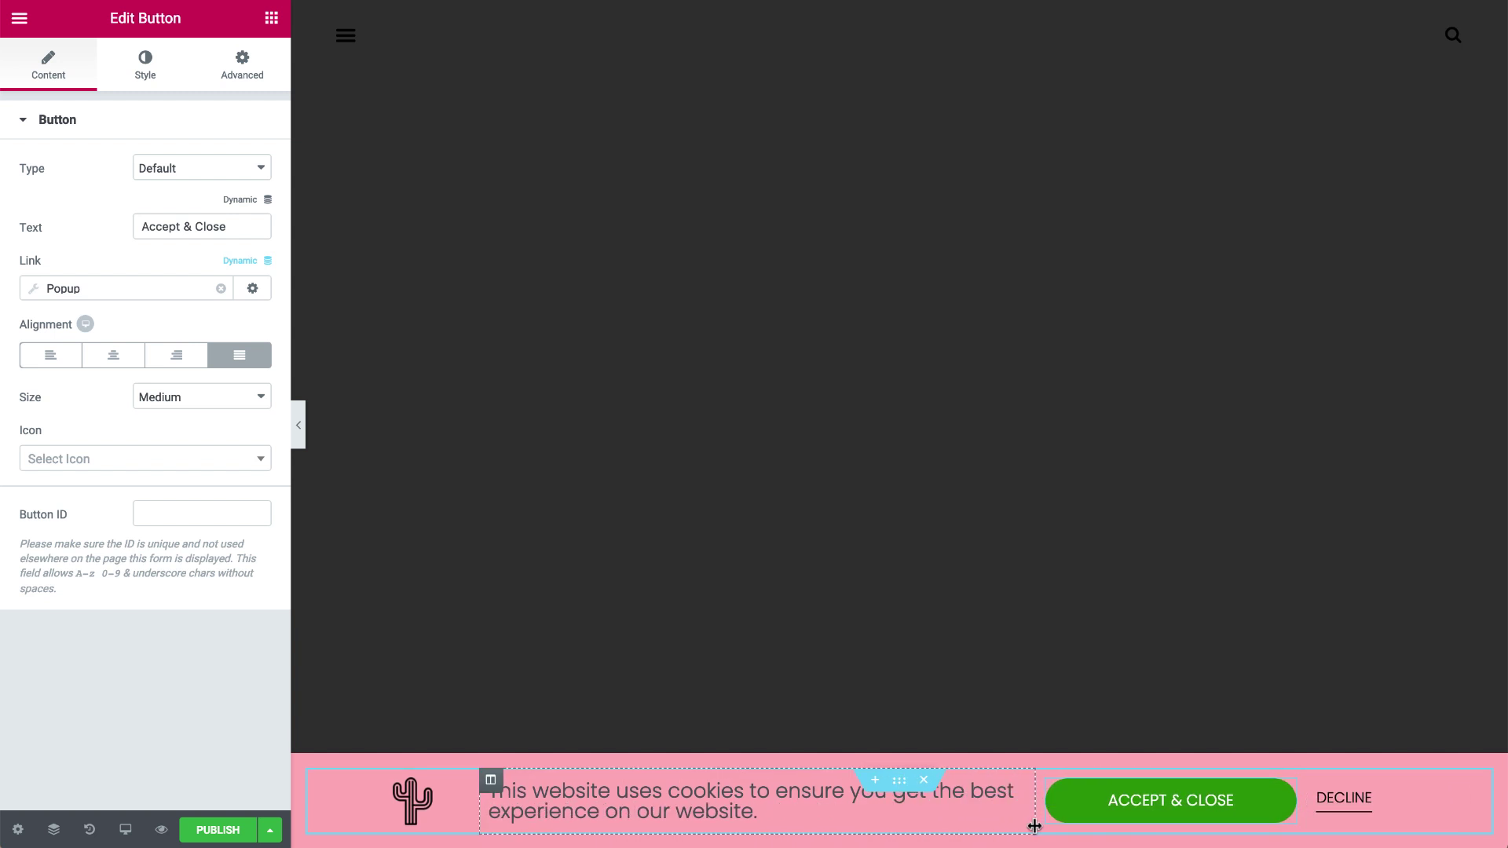
- Hide the popup's overlay and lower the opacity of its pink background so it is slightly transparent
{"action": "left_click", "coordinate": [19, 834]}
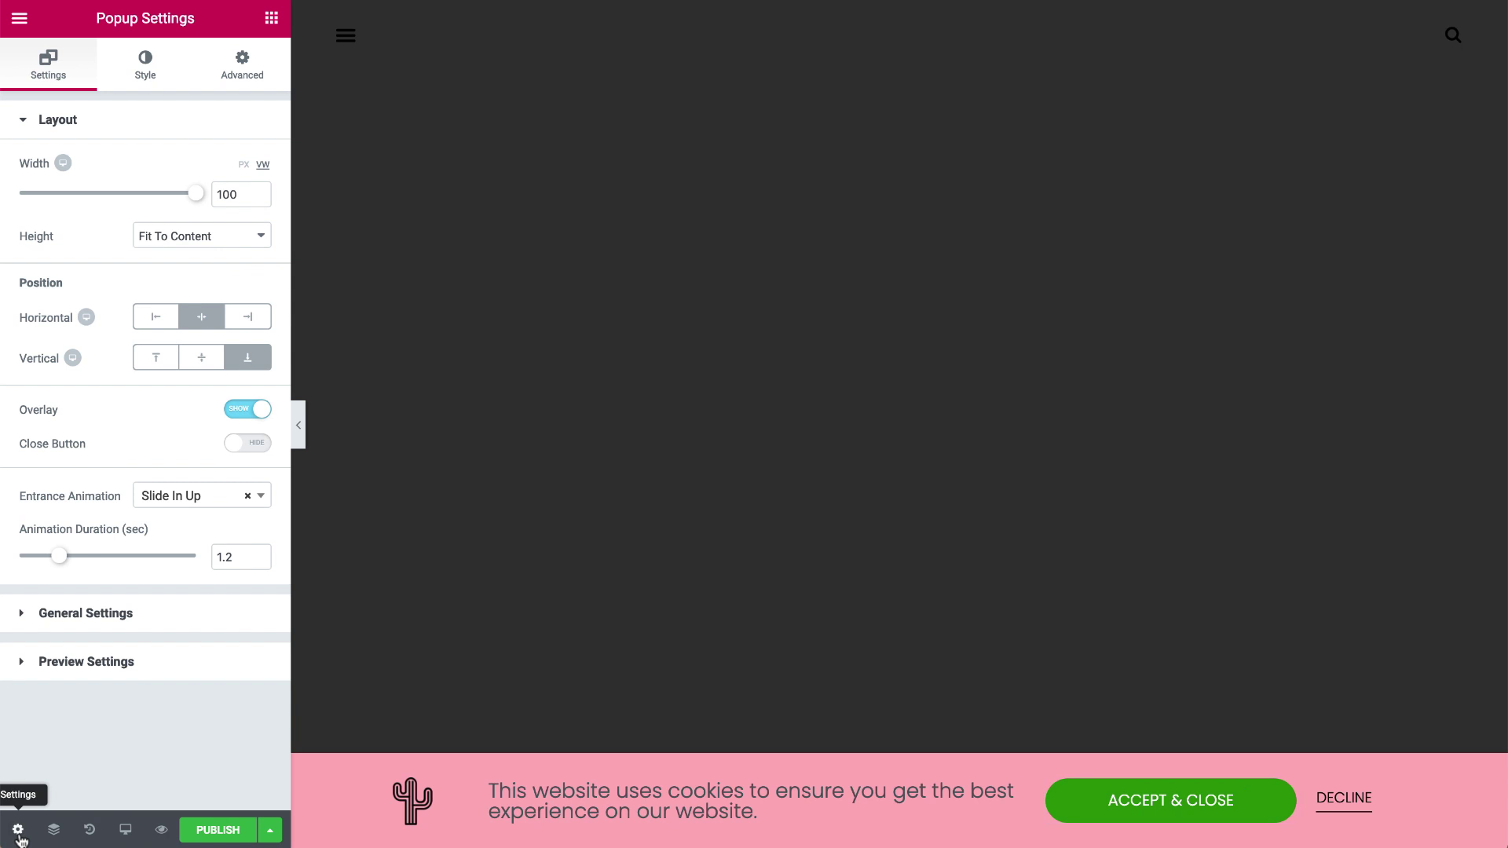
{"action": "left_click", "coordinate": [236, 411]}
{"action": "left_click", "coordinate": [147, 63]}
{"action": "left_click", "coordinate": [246, 207]}
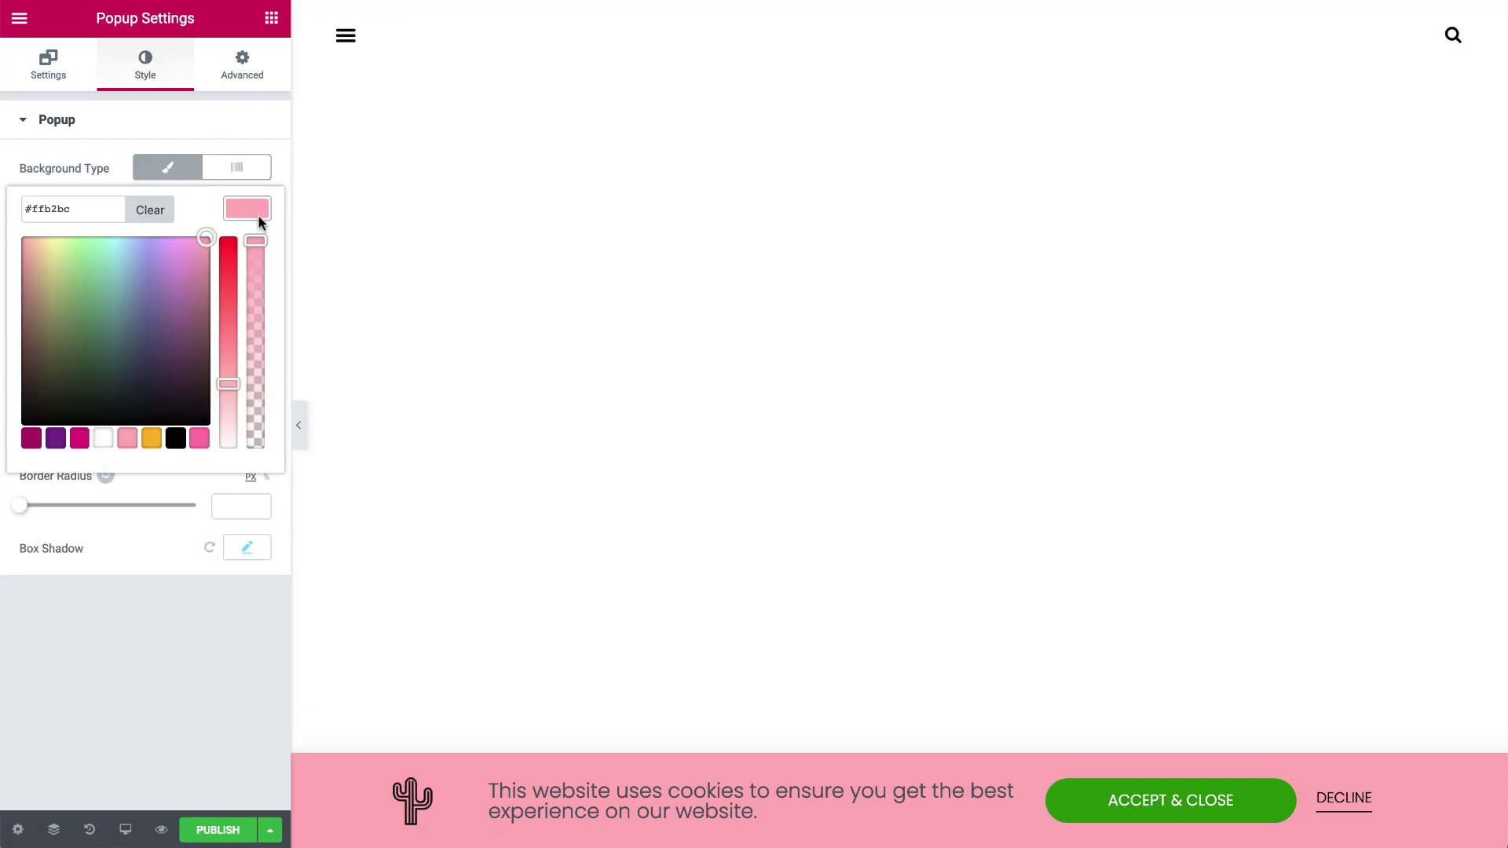
{"action": "left_click_drag", "start_coordinate": [255, 240], "coordinate": [251, 294]}
{"action": "left_click", "coordinate": [276, 160]}
- Prevent the popup from closing on overlay clicks and on the ESC key
{"action": "left_click", "coordinate": [242, 63]}
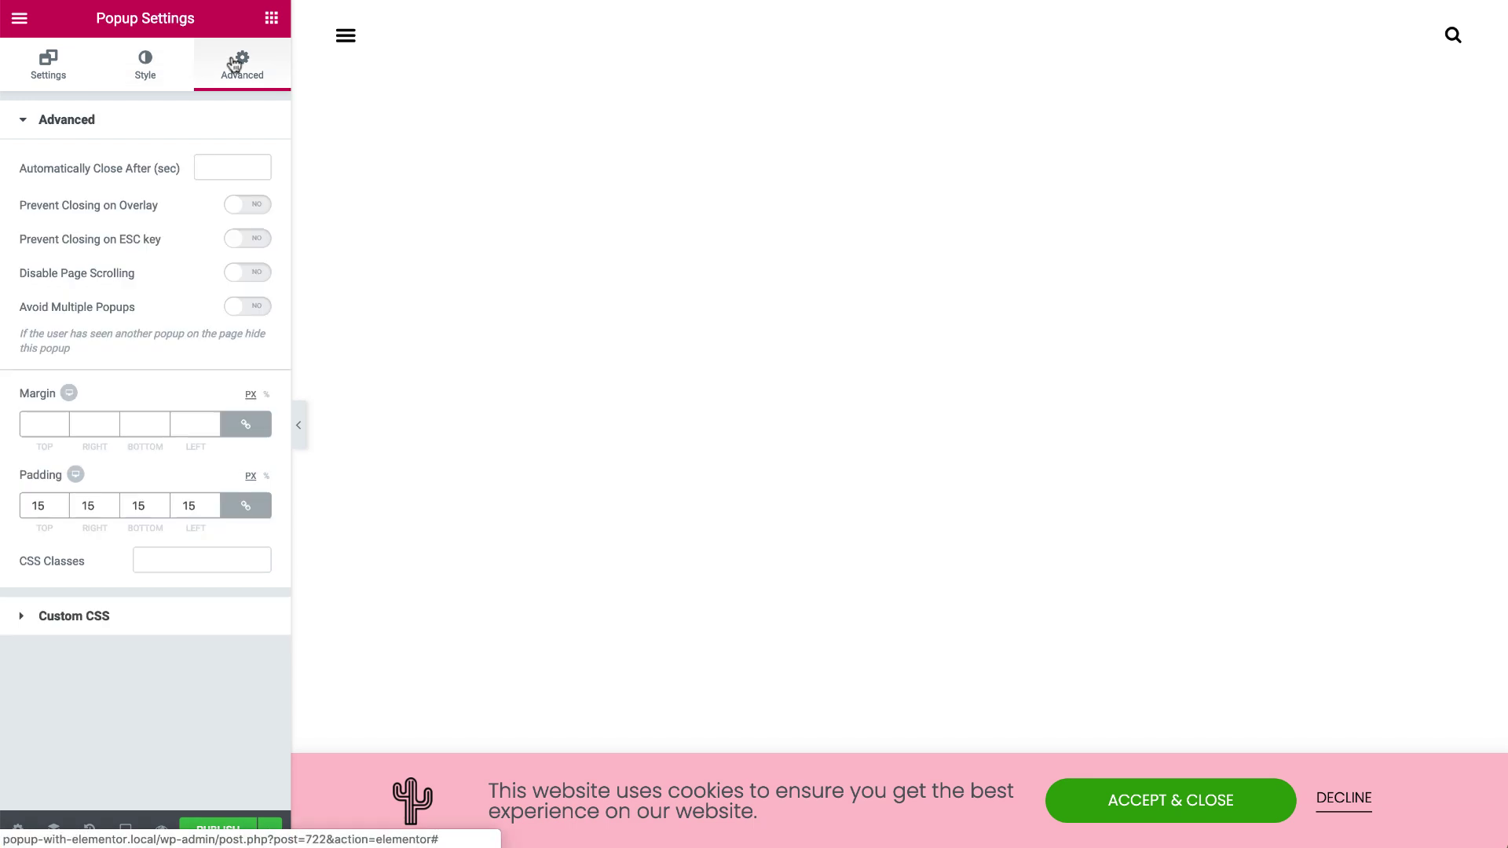
{"action": "left_click", "coordinate": [259, 206]}
{"action": "left_click", "coordinate": [258, 241]}
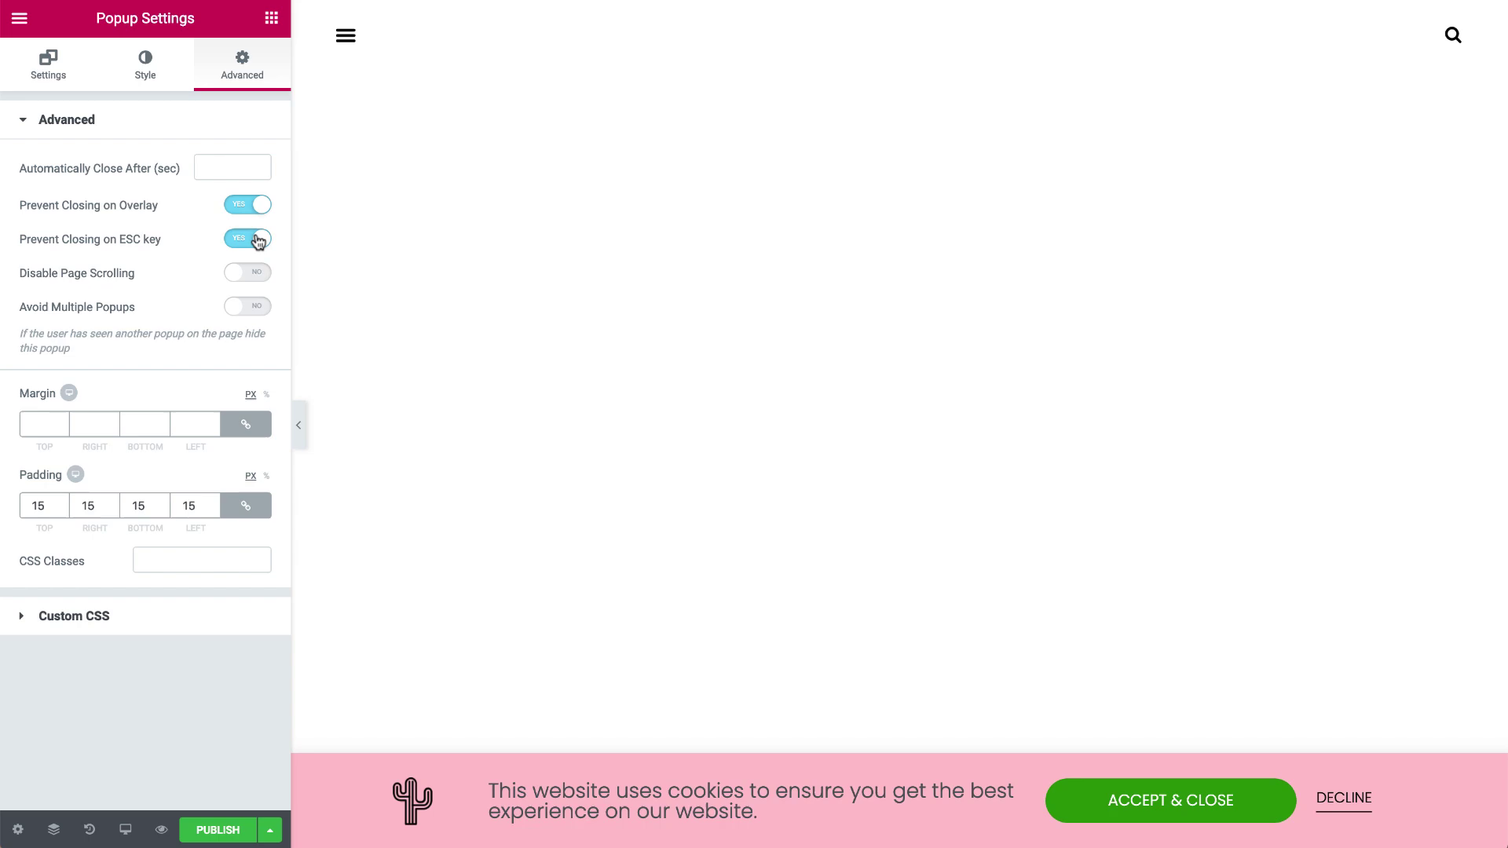
- Start publishing the popup, with display conditions that include the entire site and exclude the singular page Terms of Use
{"action": "left_click", "coordinate": [220, 830]}
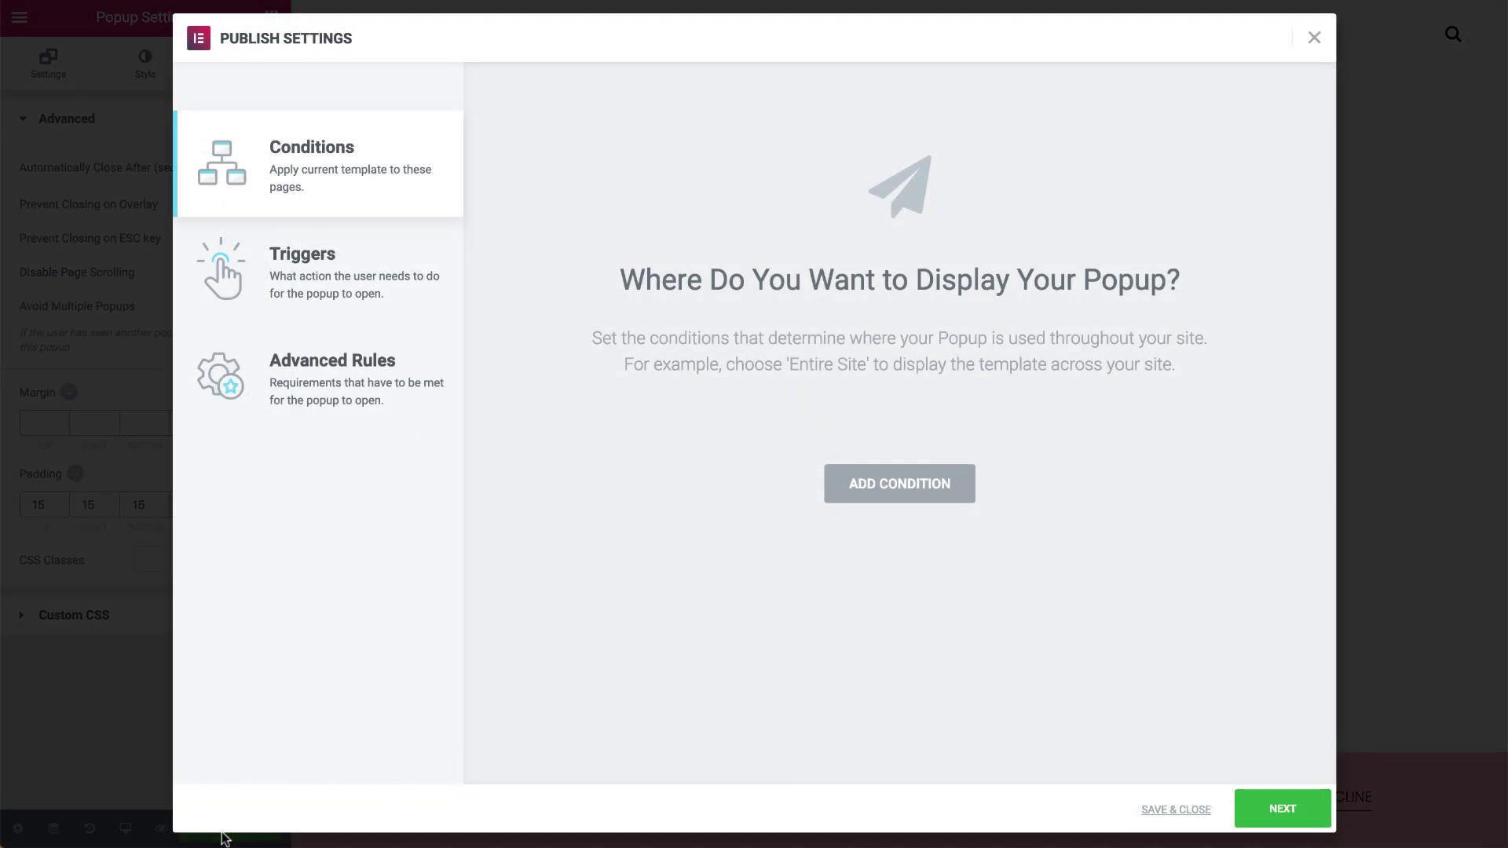
{"action": "left_click", "coordinate": [826, 501]}
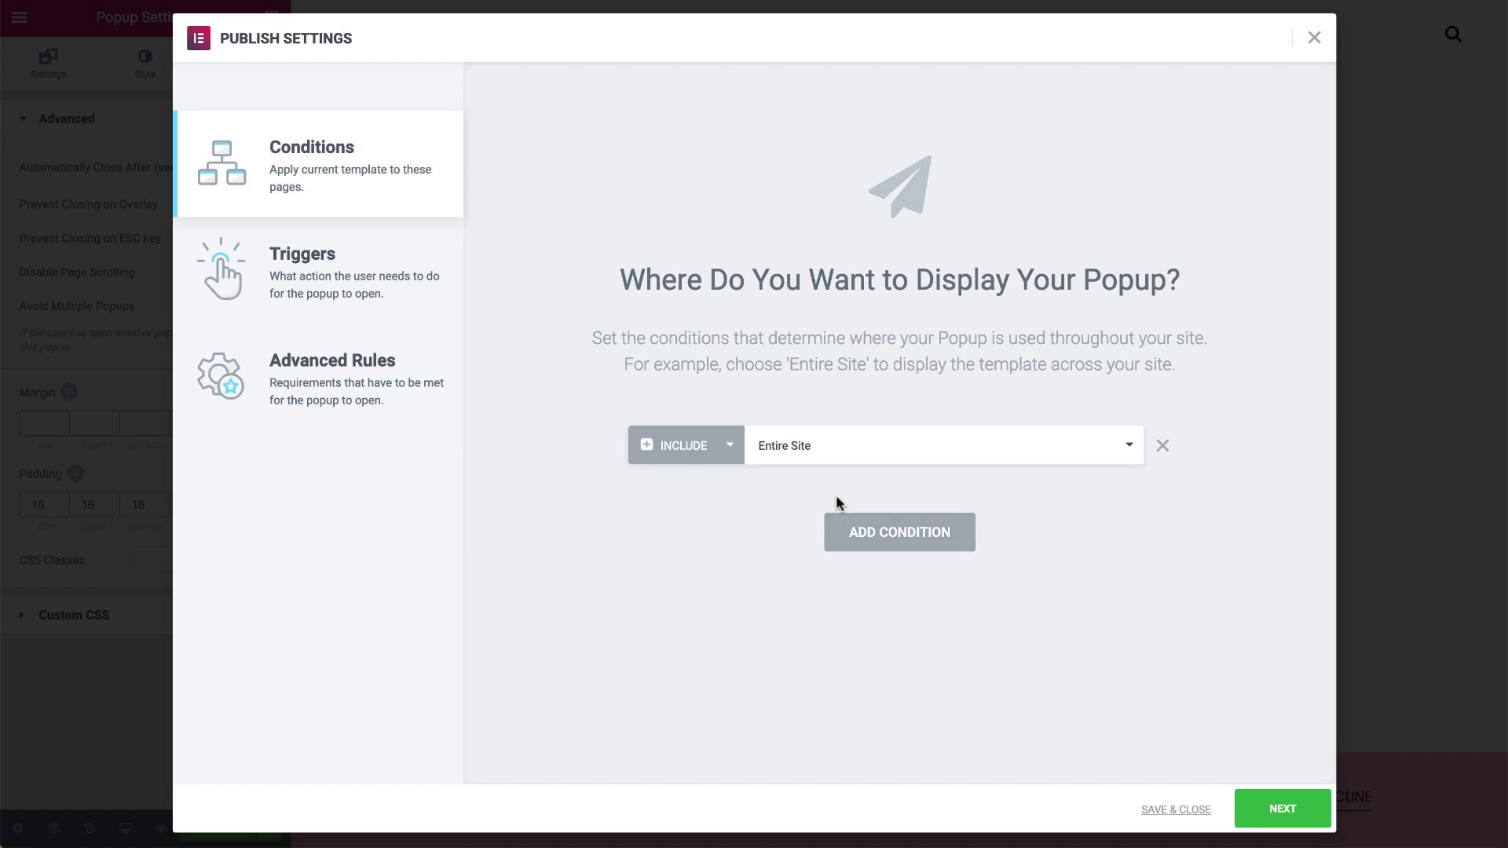
{"action": "left_click", "coordinate": [828, 532]}
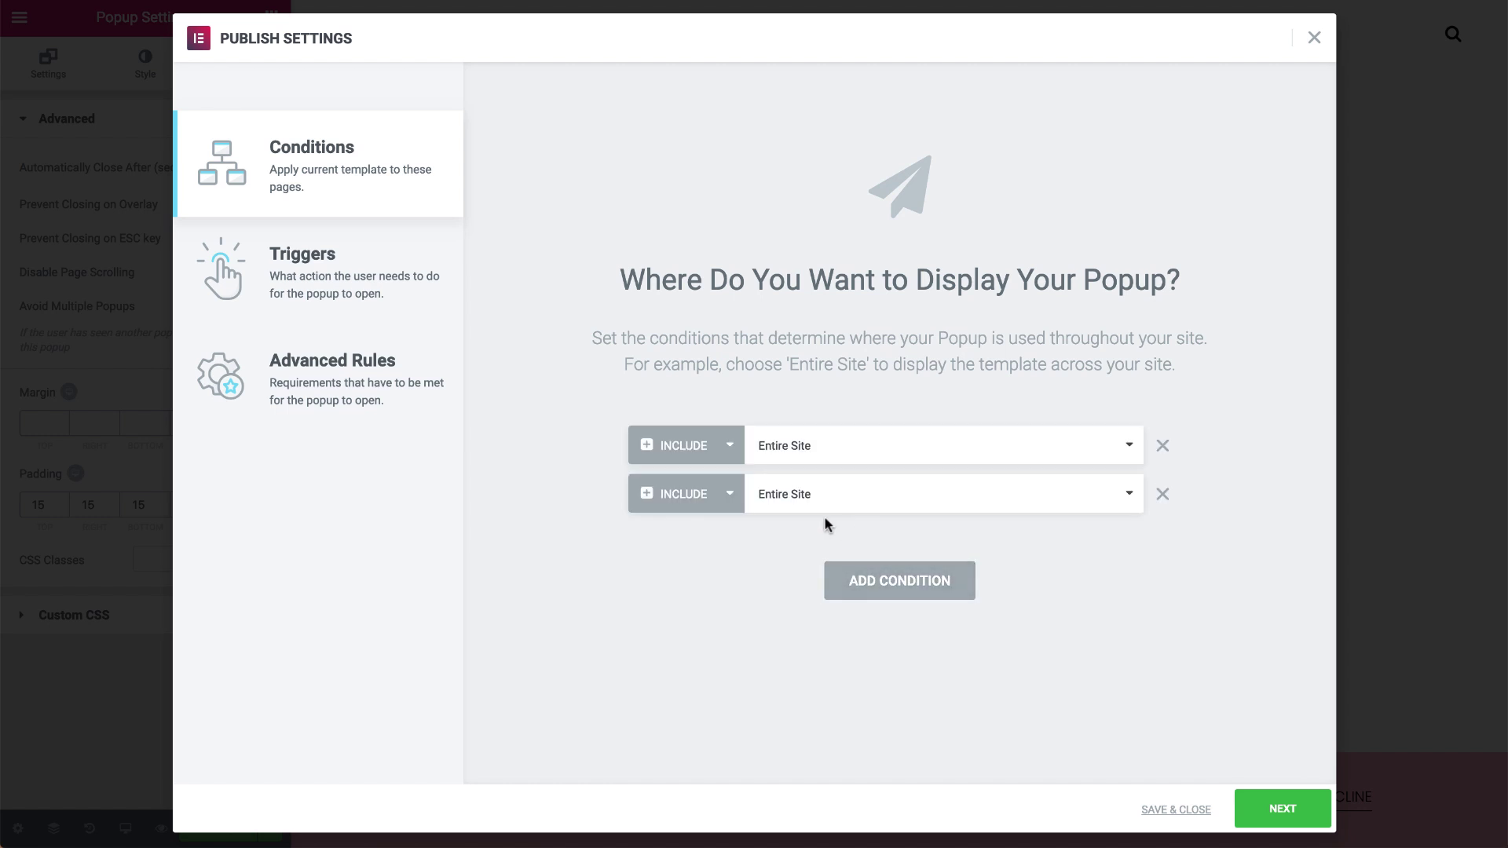
{"action": "left_click", "coordinate": [718, 488]}
{"action": "left_click", "coordinate": [712, 514]}
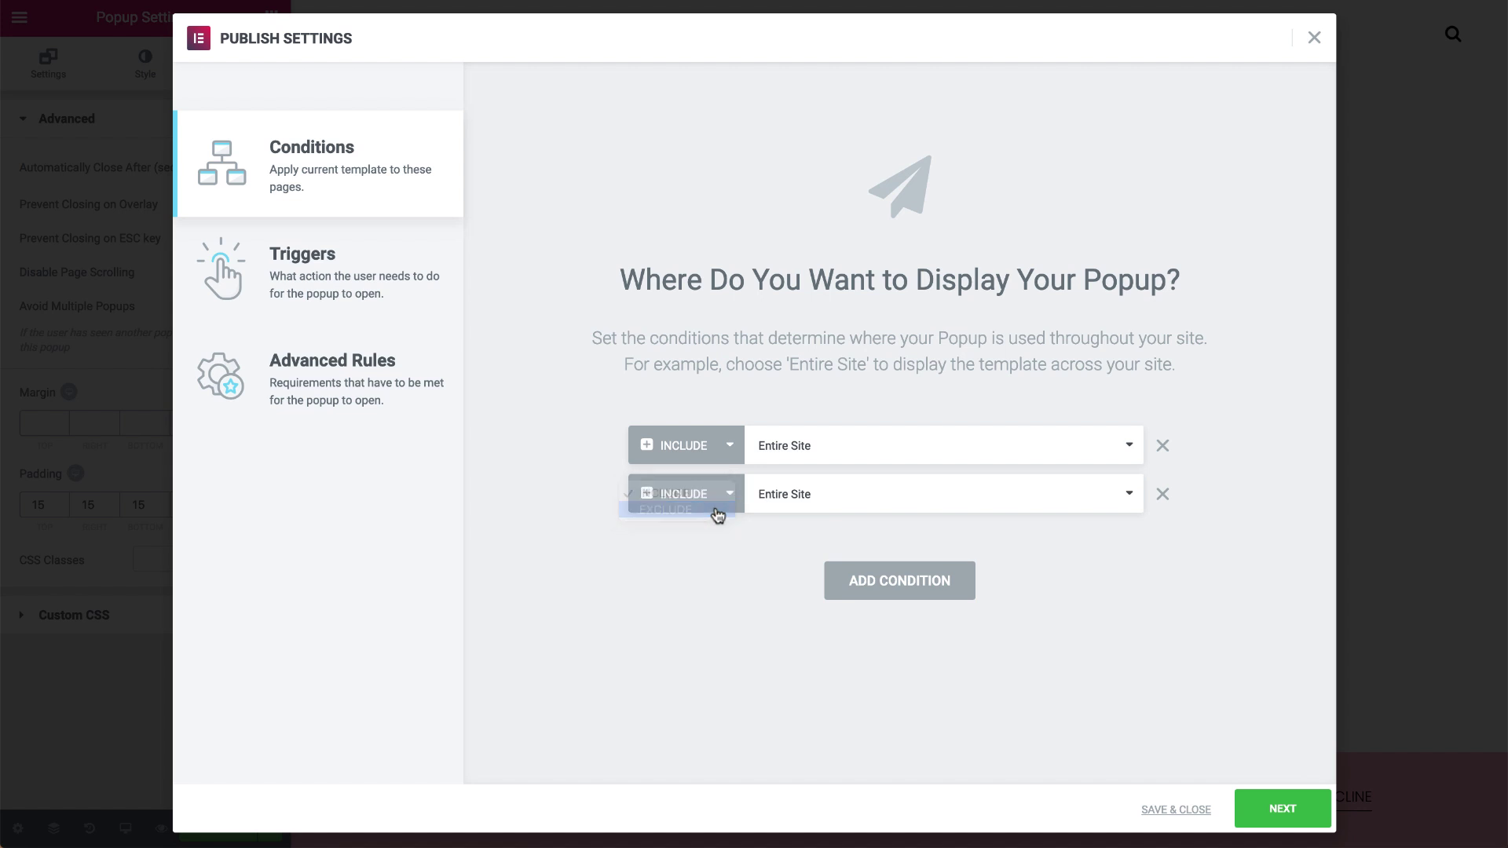
{"action": "left_click", "coordinate": [816, 504]}
{"action": "left_click", "coordinate": [770, 529]}
{"action": "left_click", "coordinate": [955, 503]}
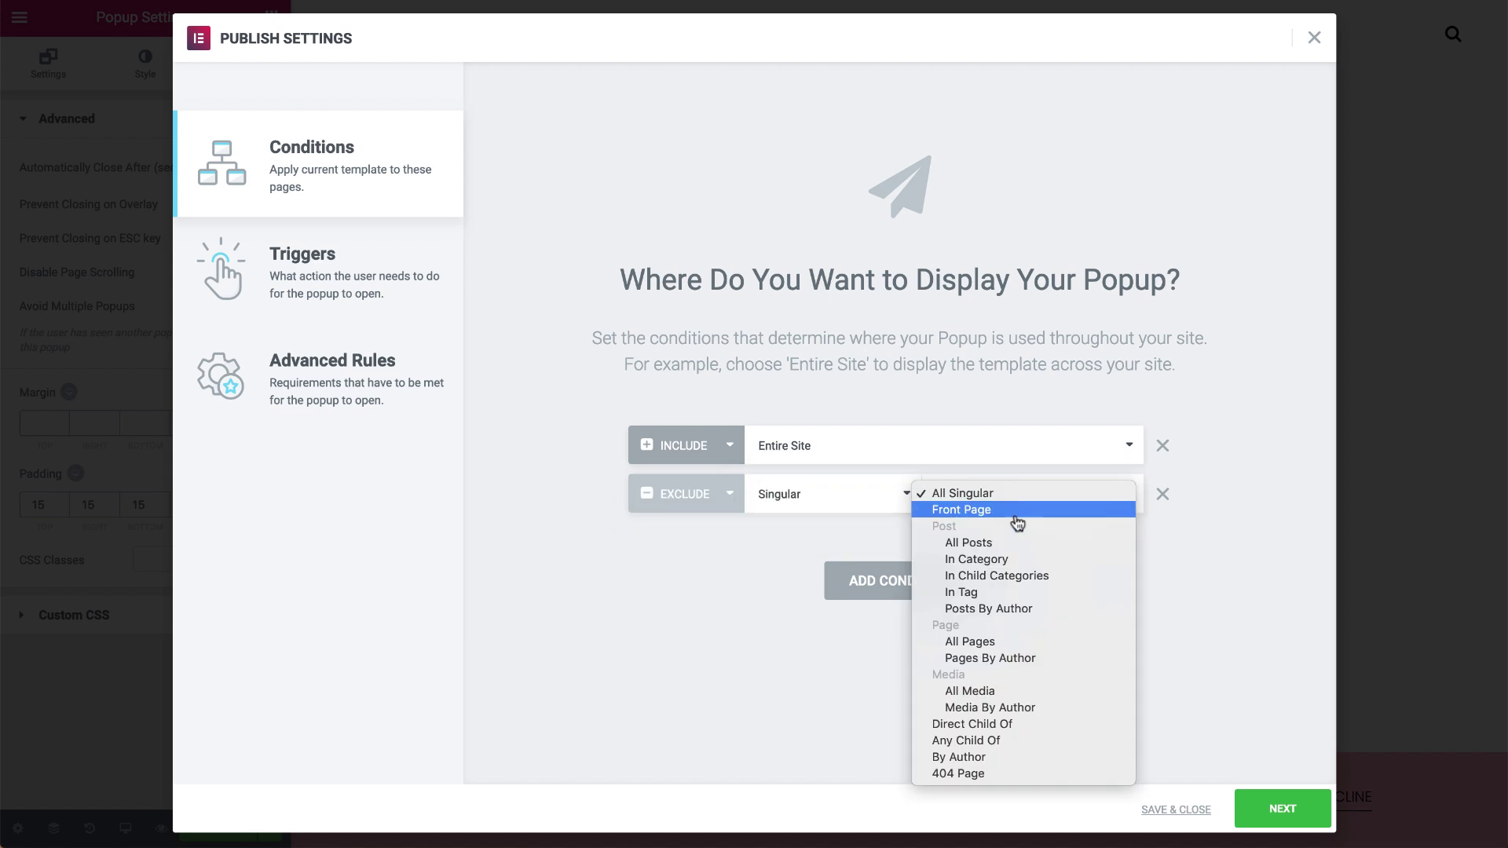
{"action": "left_click", "coordinate": [970, 641]}
{"action": "left_click", "coordinate": [1076, 494]}
{"action": "left_click", "coordinate": [1087, 555]}
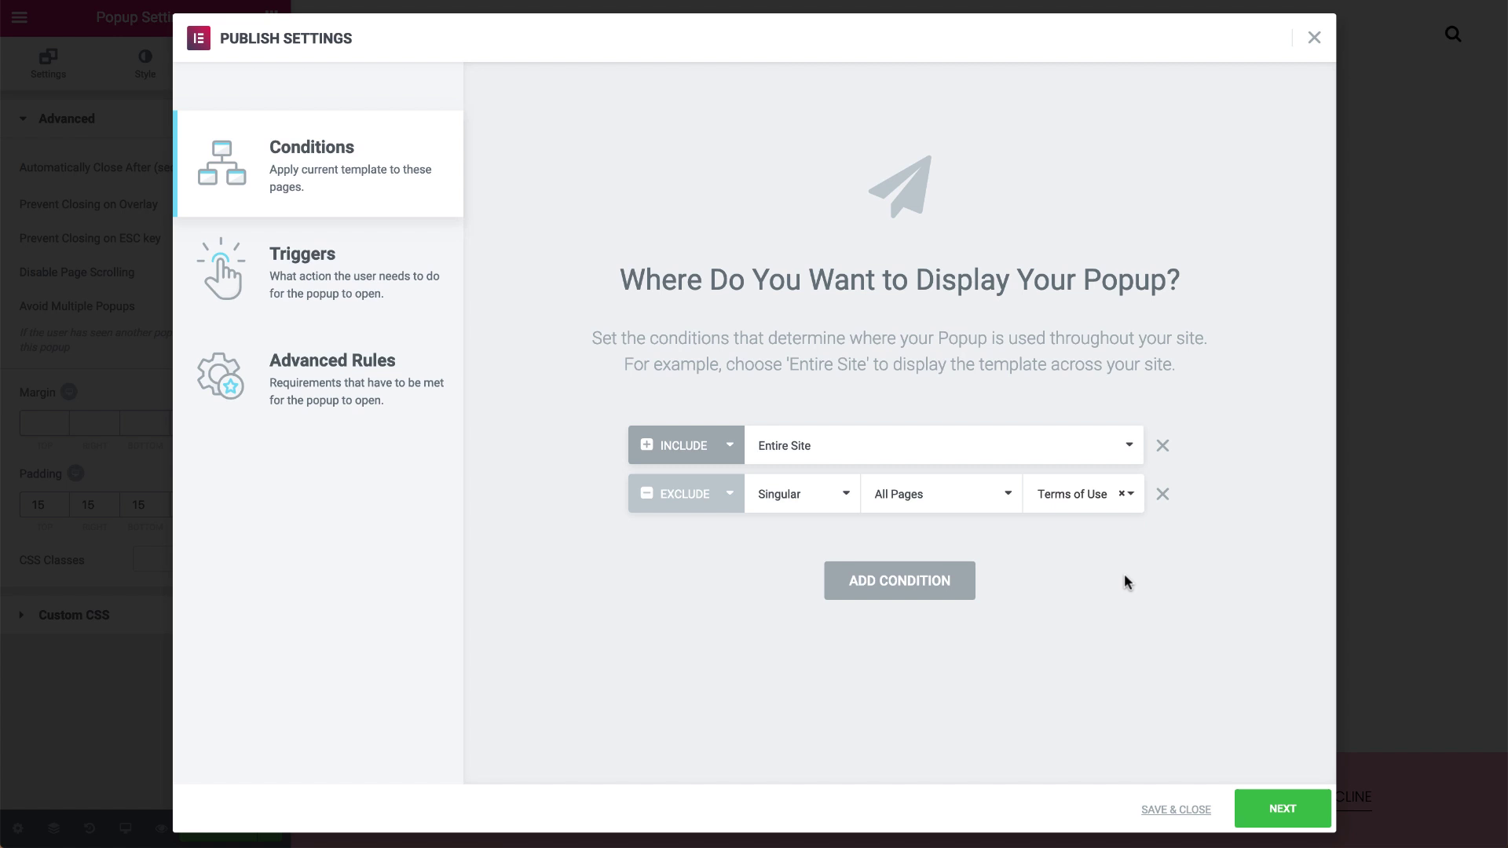
- Enable the On Page Load trigger within 0 seconds, leave all advanced rules off, and save the publish settings
{"action": "left_click", "coordinate": [278, 256]}
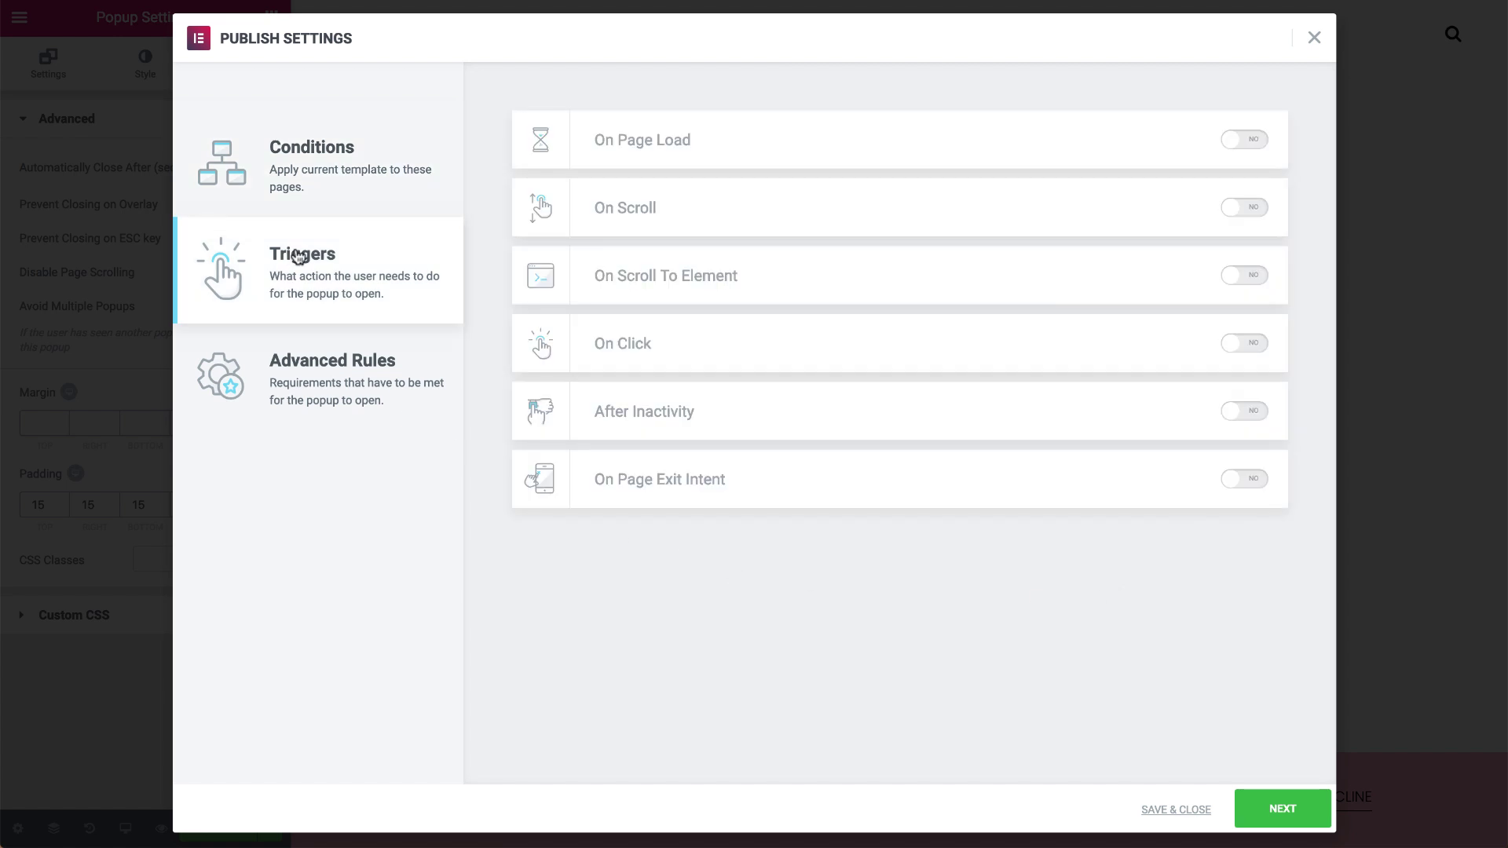
{"action": "left_click", "coordinate": [1252, 141]}
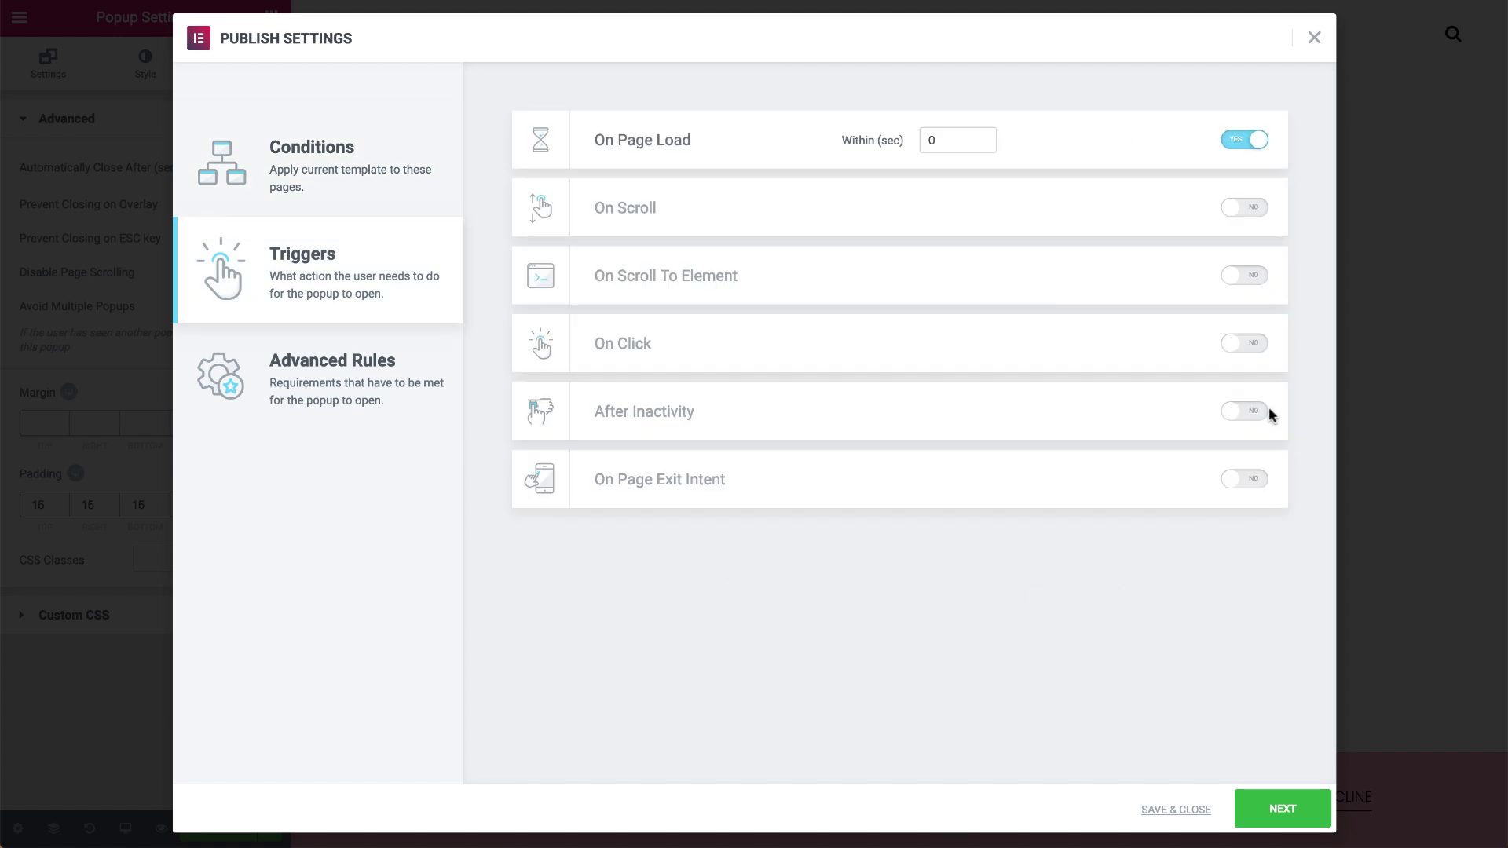
{"action": "left_click", "coordinate": [1280, 811]}
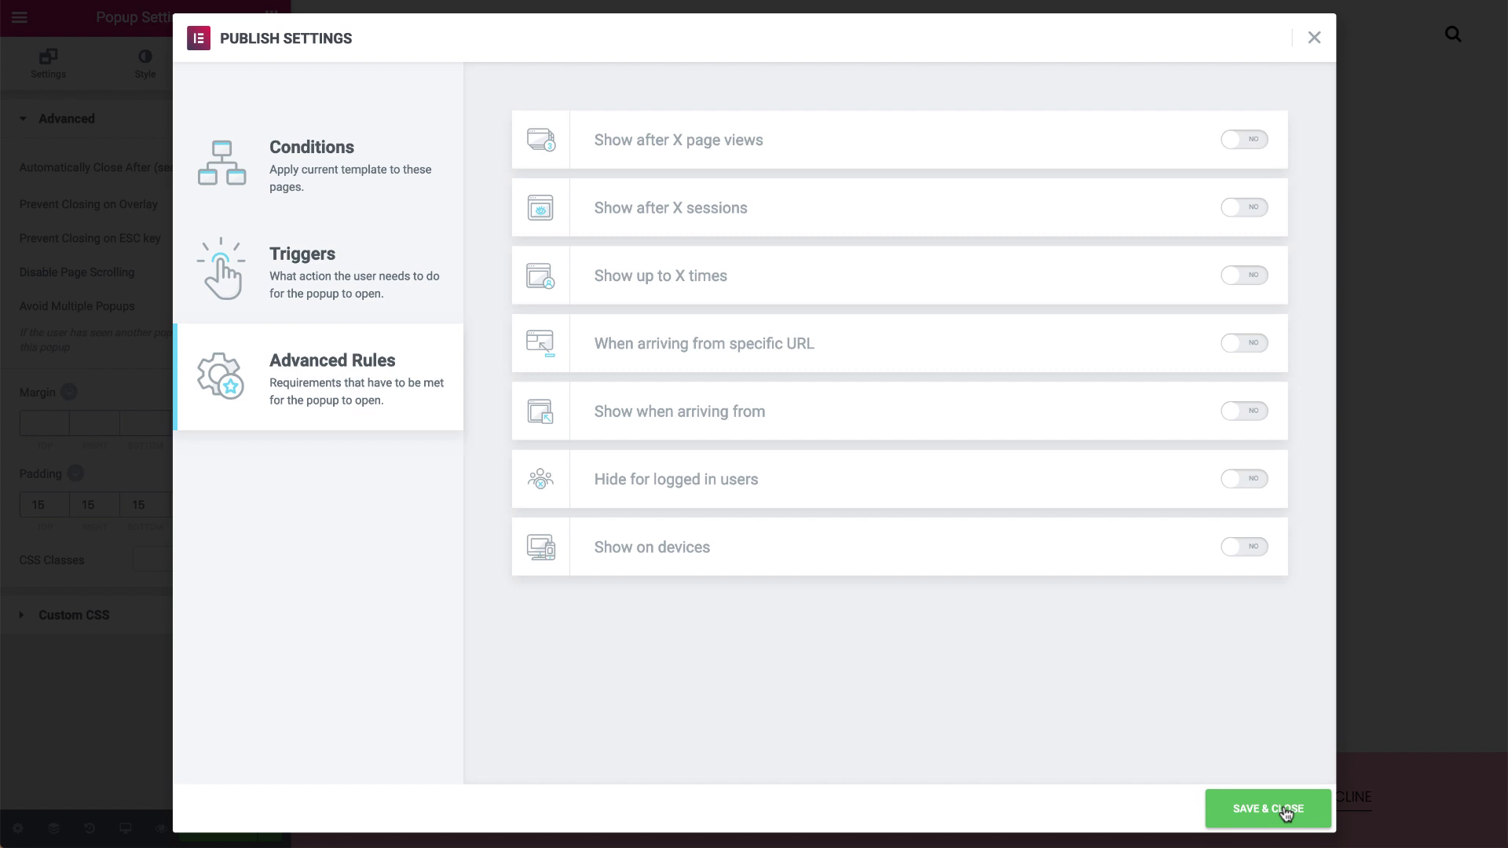
{"action": "left_click", "coordinate": [1223, 814]}
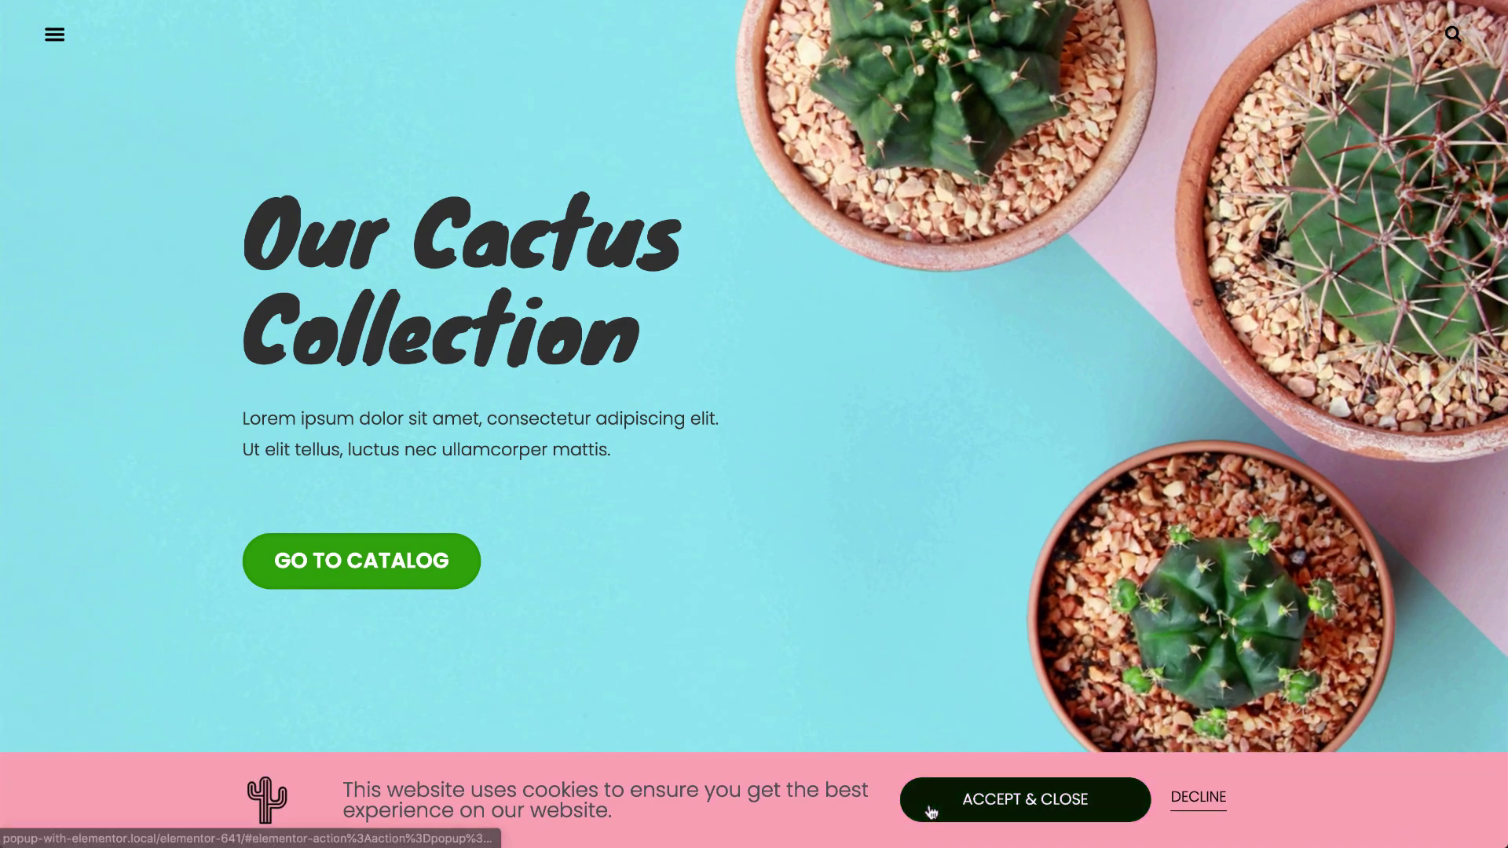
- Test the cookie notice's Accept & Close button on the live cactus collection page
{"action": "left_click", "coordinate": [928, 803]}
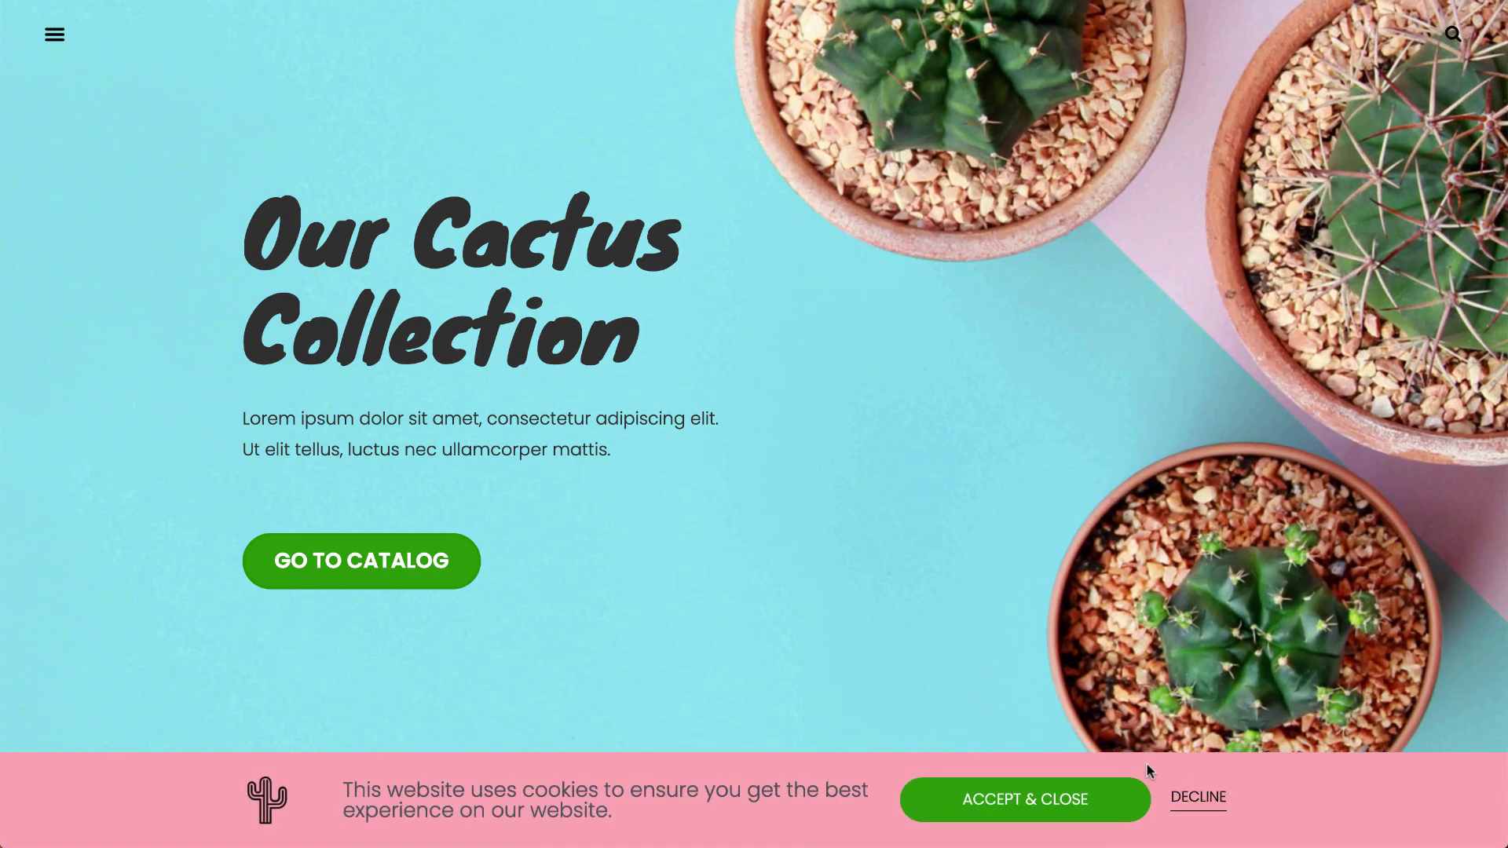